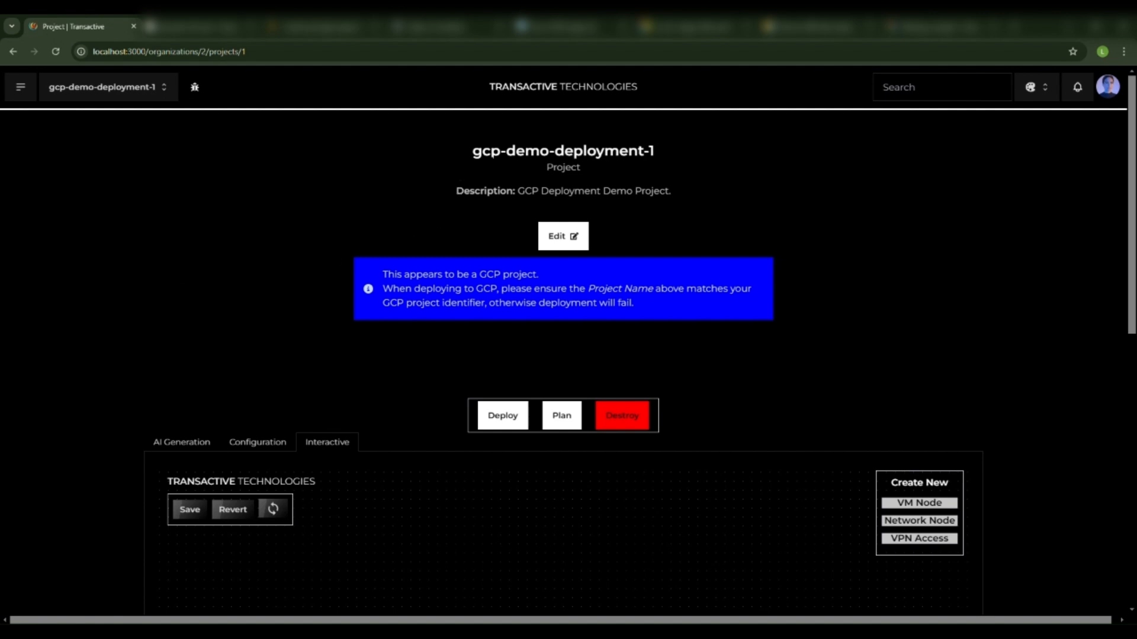
Look over the project's starting configuration code and AI chat, then return to the diagram canvas
{"action": "scroll", "coordinate": [238, 228], "scroll_direction": "down", "scroll_amount": 4}
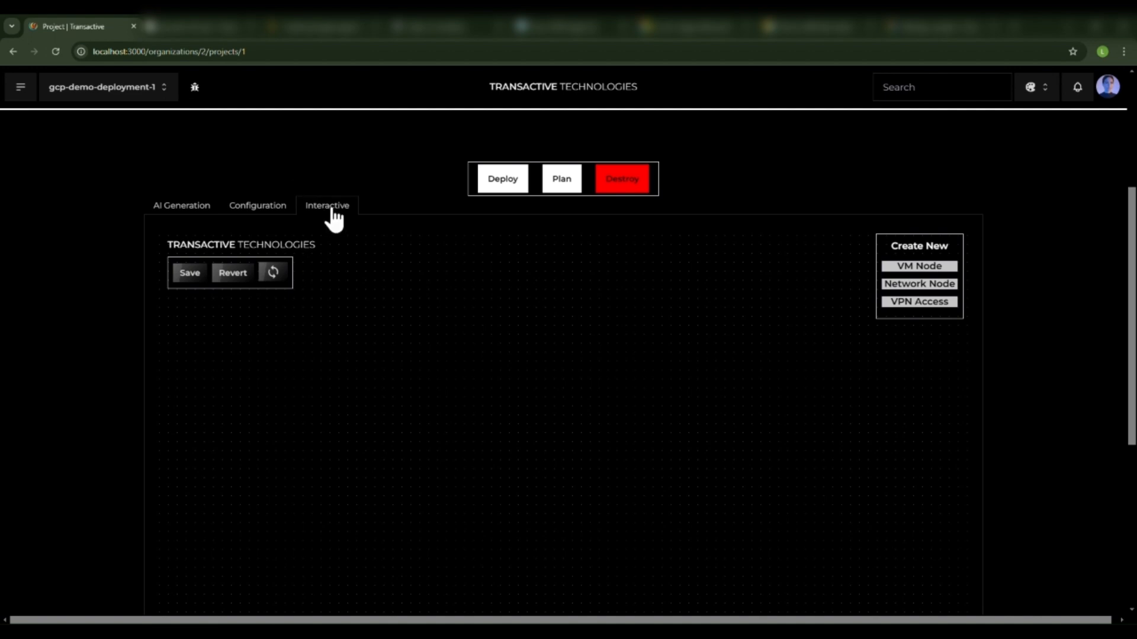
{"action": "left_click", "coordinate": [279, 208]}
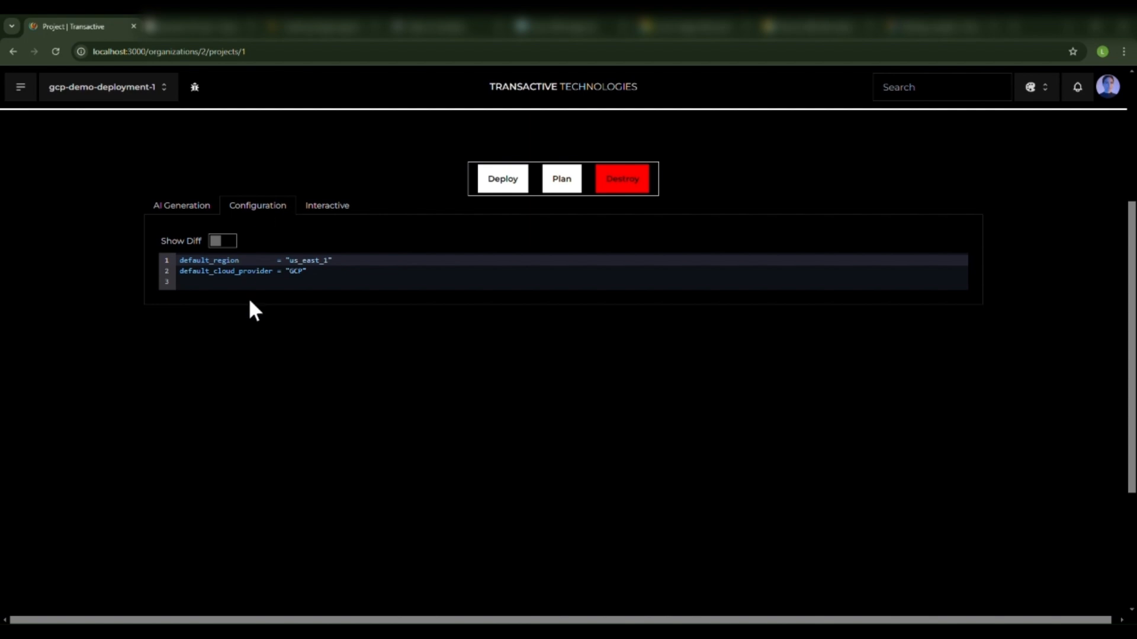
{"action": "left_click", "coordinate": [185, 206]}
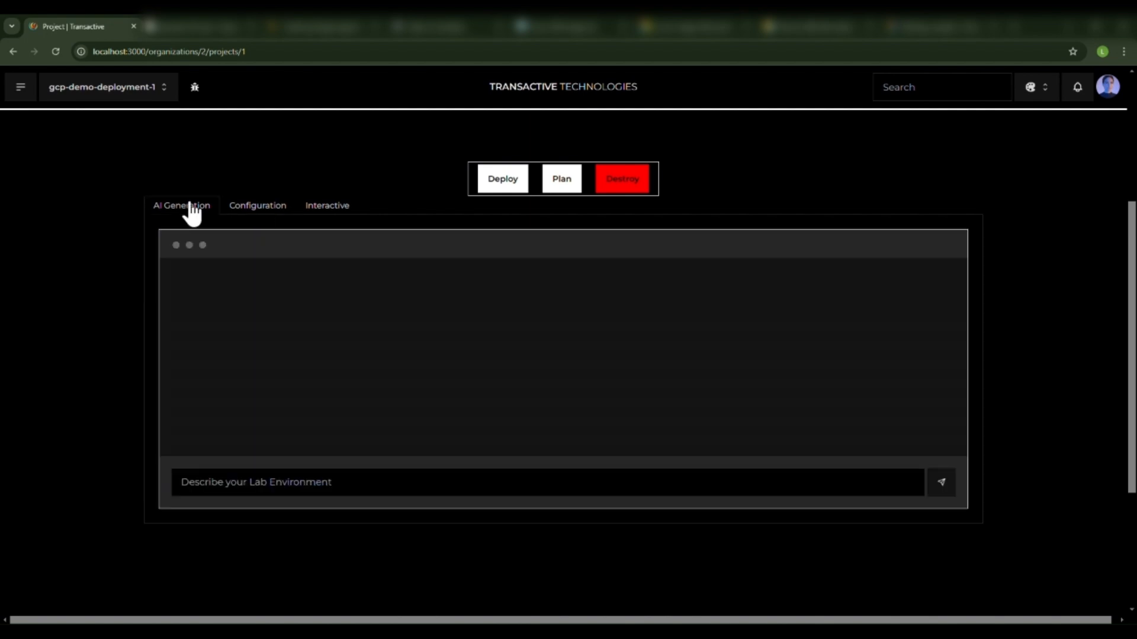
{"action": "left_click", "coordinate": [341, 212]}
{"action": "left_click", "coordinate": [265, 210]}
{"action": "left_click_drag", "start_coordinate": [327, 273], "coordinate": [188, 264]}
{"action": "left_click", "coordinate": [203, 272]}
{"action": "left_click", "coordinate": [332, 208]}
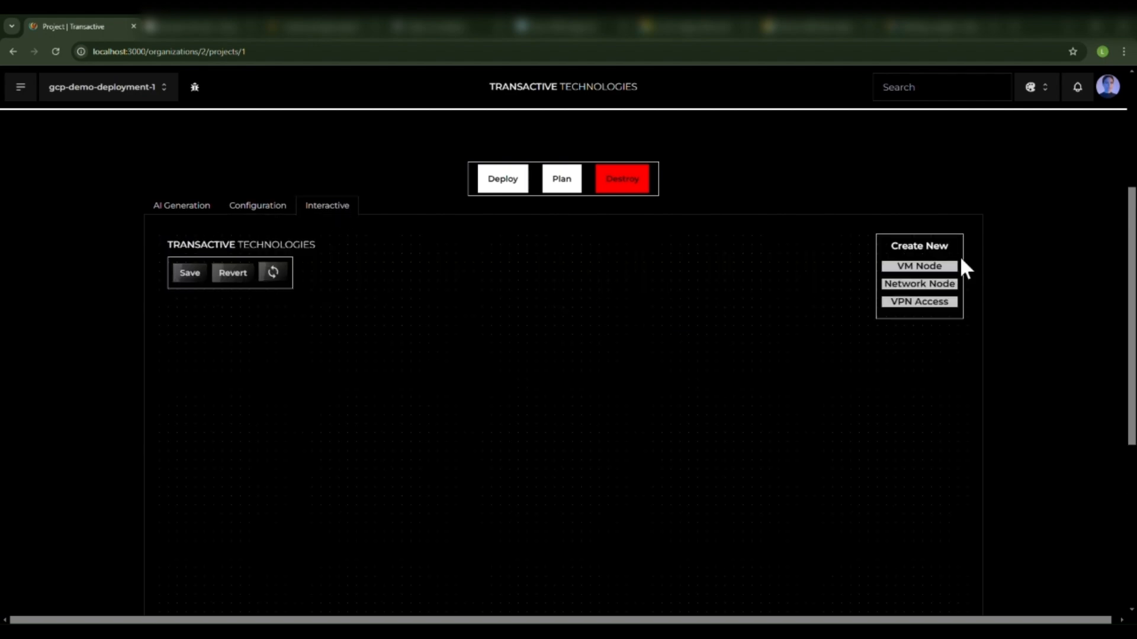
{"action": "scroll", "coordinate": [977, 254], "scroll_direction": "down", "scroll_amount": 1}
{"action": "left_click_drag", "start_coordinate": [947, 209], "coordinate": [568, 265]}
Add VM node vm-0 and network node network-0 containing subnet-0 and subnet-1
{"action": "left_click_drag", "start_coordinate": [394, 280], "coordinate": [469, 265]}
{"action": "left_click_drag", "start_coordinate": [920, 224], "coordinate": [655, 388]}
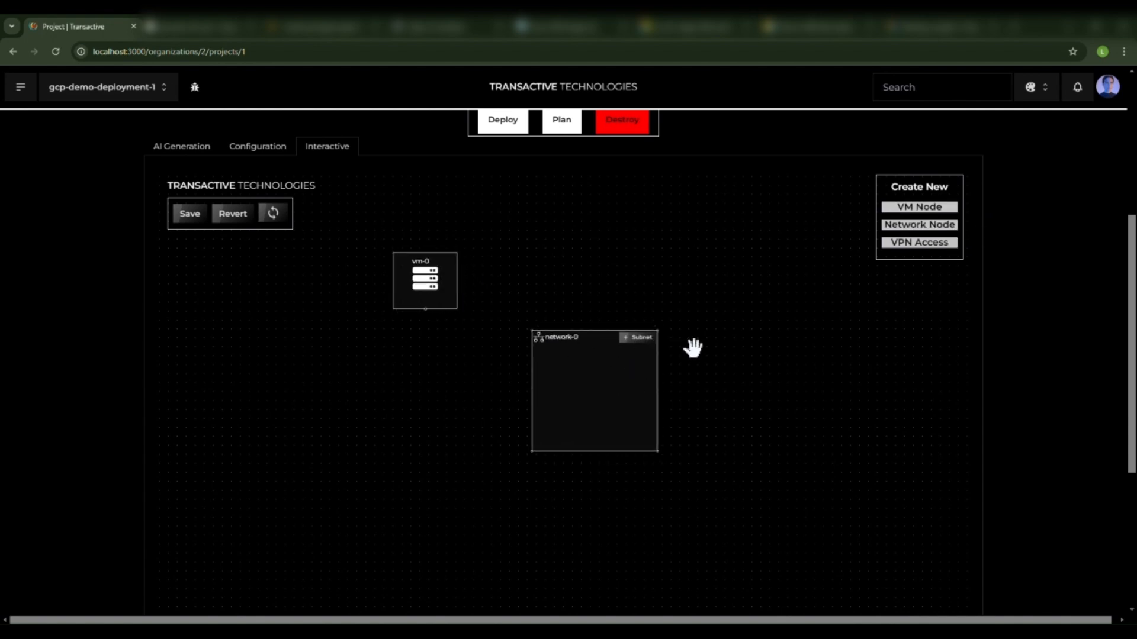
{"action": "left_click_drag", "start_coordinate": [658, 332], "coordinate": [745, 301]}
{"action": "left_click", "coordinate": [717, 299]}
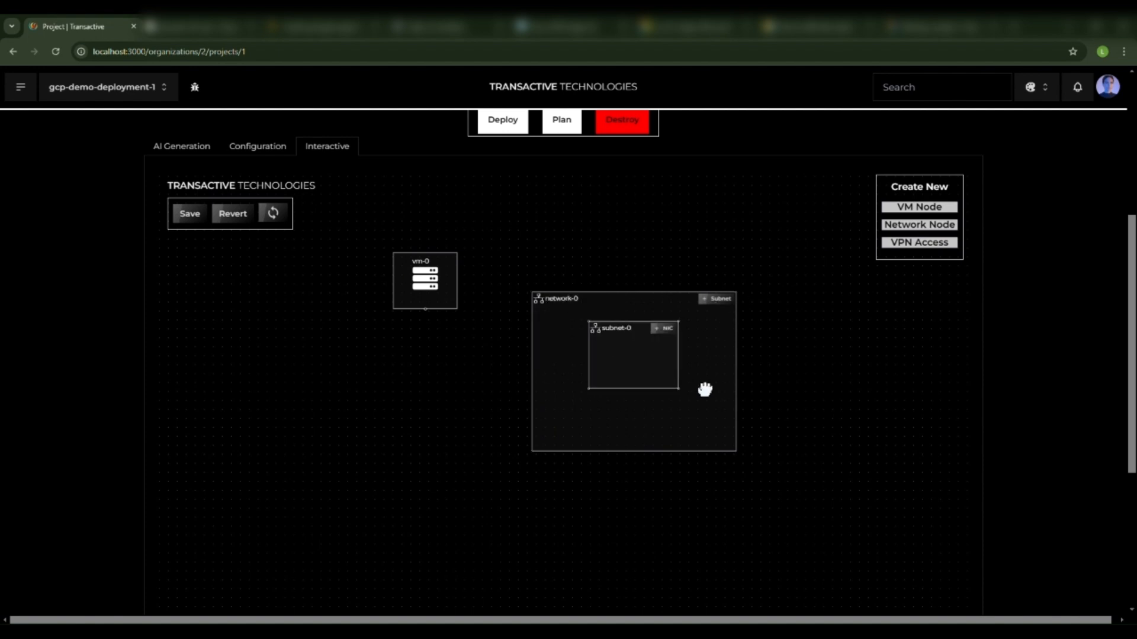
{"action": "left_click", "coordinate": [717, 299]}
{"action": "left_click_drag", "start_coordinate": [579, 350], "coordinate": [554, 398]}
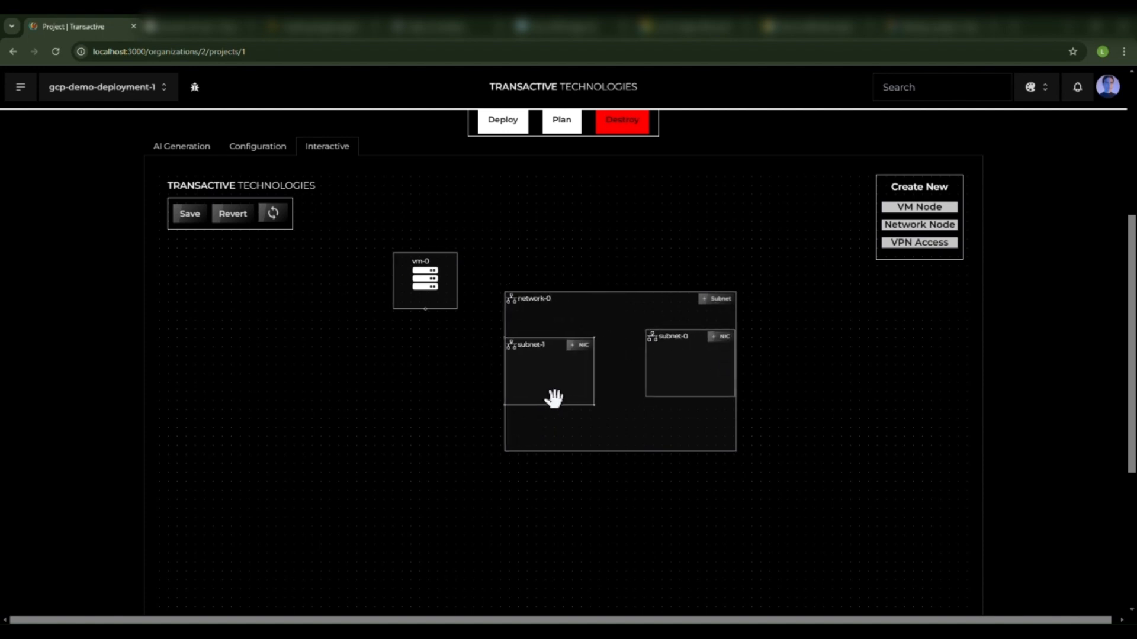
Give subnet-1 and subnet-0 a NIC each and connect vm-0 to subnet-1's NIC
{"action": "left_click", "coordinate": [579, 347]}
{"action": "left_click_drag", "start_coordinate": [528, 353], "coordinate": [569, 388]}
{"action": "left_click", "coordinate": [727, 336]}
{"action": "left_click_drag", "start_coordinate": [678, 348], "coordinate": [700, 379]}
{"action": "left_click_drag", "start_coordinate": [425, 309], "coordinate": [560, 376]}
{"action": "left_click_drag", "start_coordinate": [426, 292], "coordinate": [430, 340]}
Add VPN node vpn-0, inspect subnet-1, and check the generated configuration code
{"action": "left_click_drag", "start_coordinate": [934, 243], "coordinate": [692, 373]}
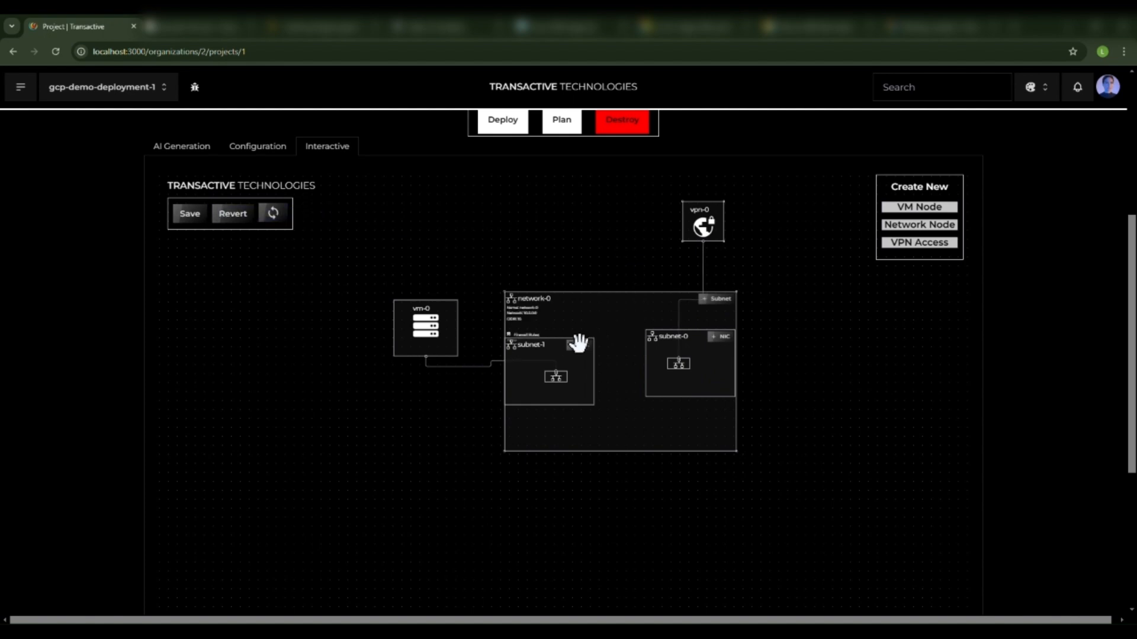
{"action": "scroll", "coordinate": [433, 329], "scroll_direction": "up", "scroll_amount": 3}
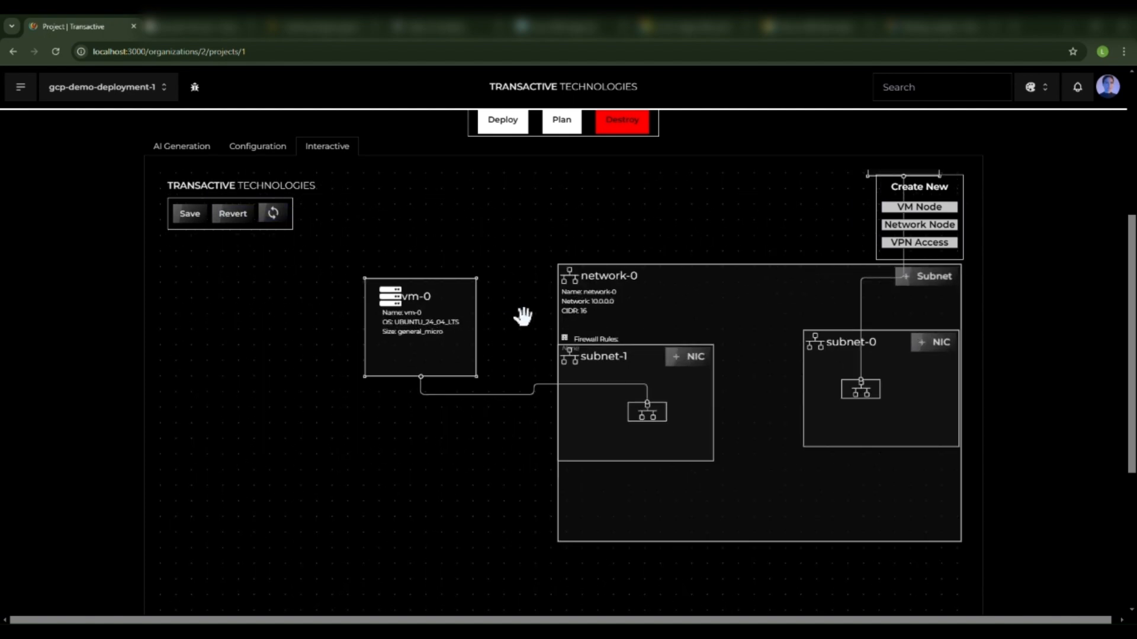
{"action": "left_click", "coordinate": [648, 382]}
{"action": "left_click", "coordinate": [257, 148]}
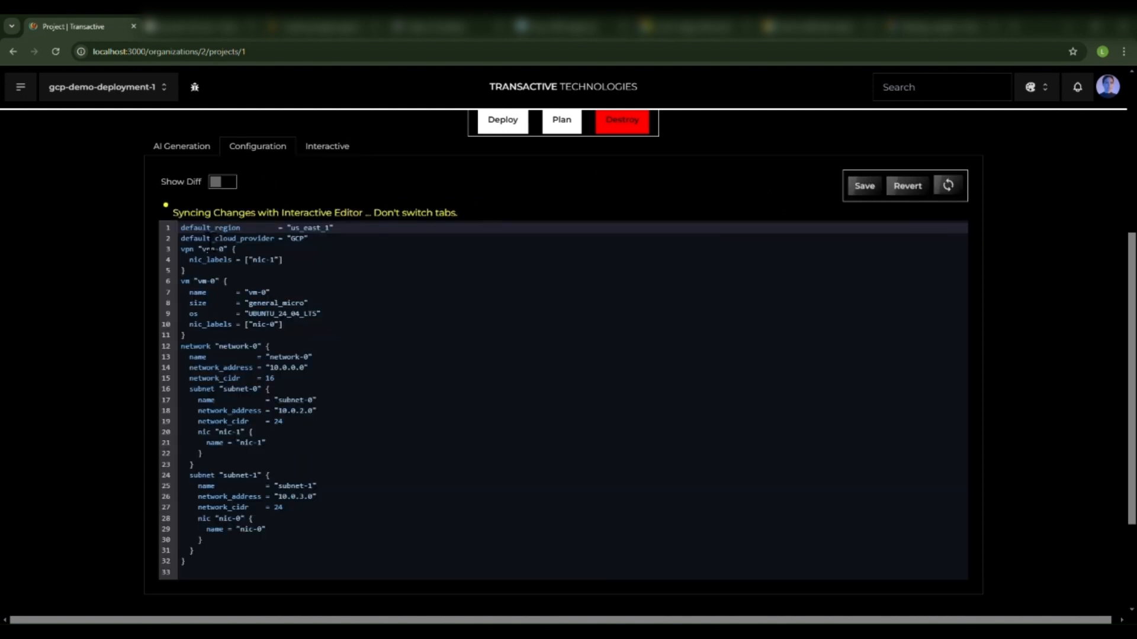
Copy the vpn-0 block and paste a duplicate right below it
{"action": "left_click_drag", "start_coordinate": [182, 210], "coordinate": [354, 402]}
{"action": "left_click", "coordinate": [354, 403]}
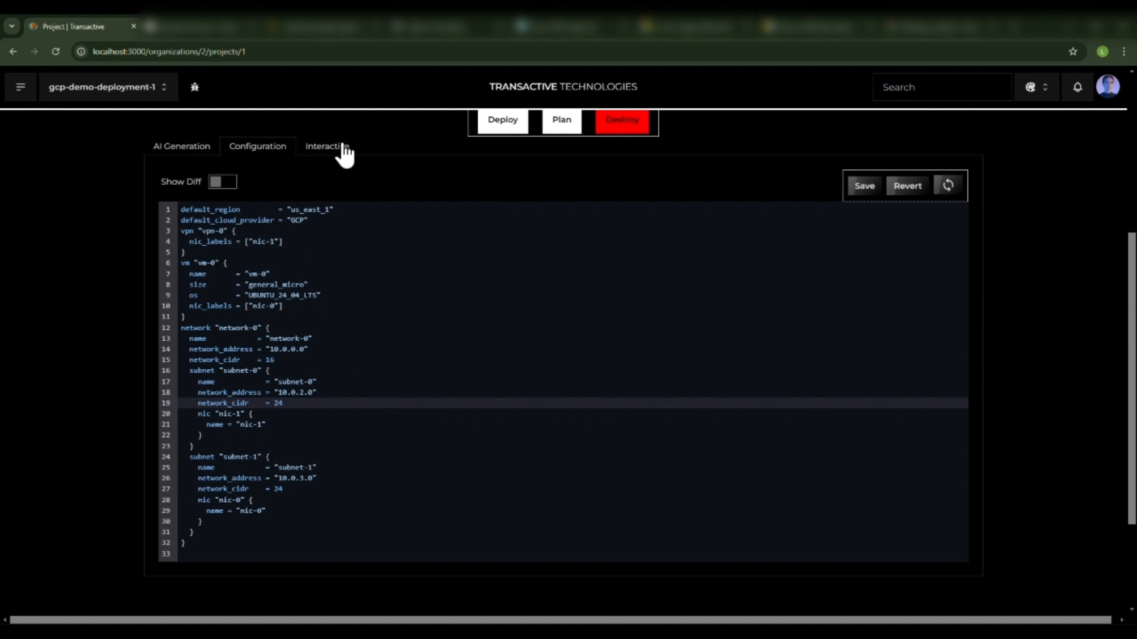
{"action": "key", "text": "Up"}
{"action": "key", "text": "Up"}
{"action": "key", "text": "Up"}
{"action": "key", "text": "Up"}
{"action": "key", "text": "Up"}
{"action": "key", "text": "Up"}
{"action": "key", "text": "Up"}
{"action": "key", "text": "Up"}
{"action": "left_click_drag", "start_coordinate": [184, 253], "coordinate": [180, 231]}
{"action": "key", "text": "ctrl+c"}
{"action": "left_click", "coordinate": [216, 255]}
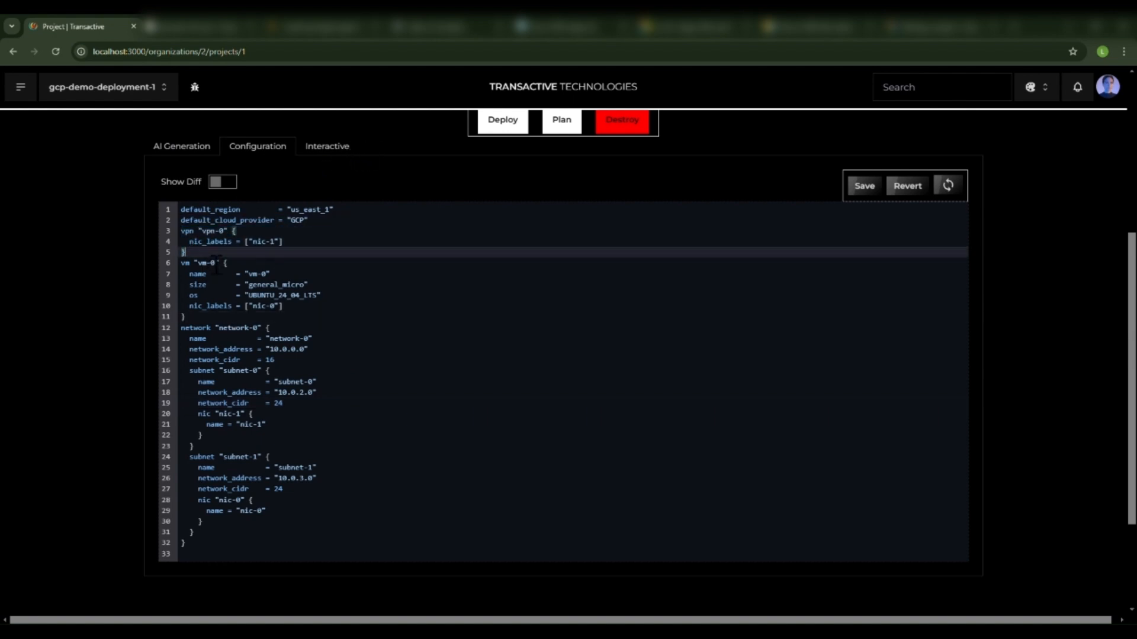
{"action": "key", "text": "Return"}
{"action": "key", "text": "ctrl+v"}
Rename the duplicate to vpn-1 and remove its nic-1 label
{"action": "left_click", "coordinate": [216, 282]}
{"action": "key", "text": "Delete"}
{"action": "type", "text": "1"}
{"action": "left_click_drag", "start_coordinate": [249, 292], "coordinate": [279, 293]}
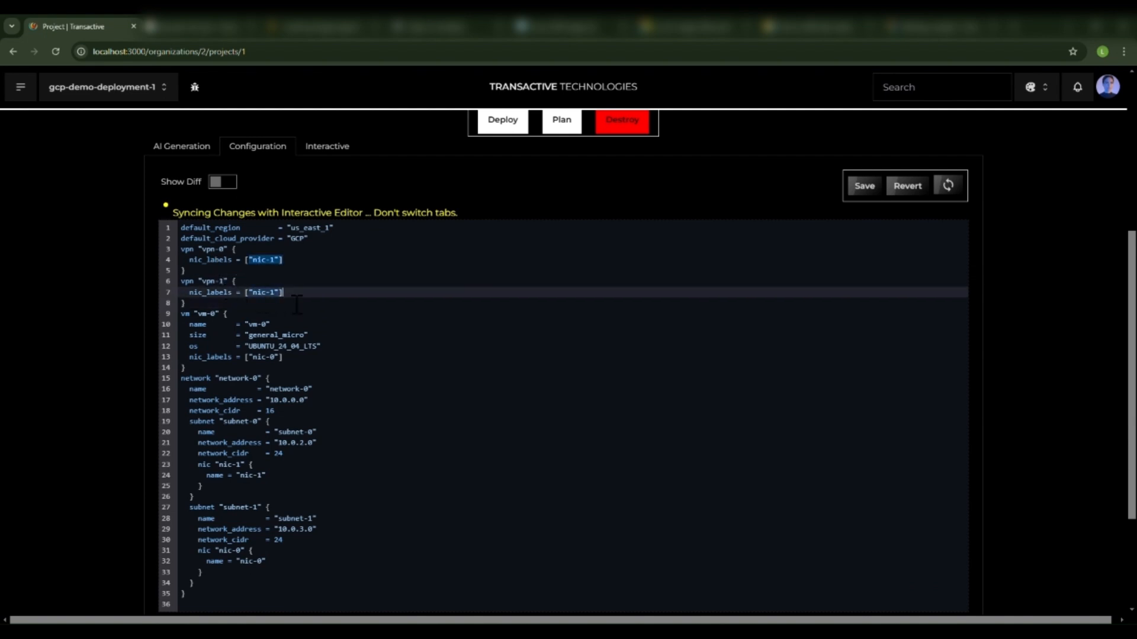
{"action": "key", "text": "BackSpace"}
{"action": "key", "text": "Down"}
{"action": "key", "text": "Down"}
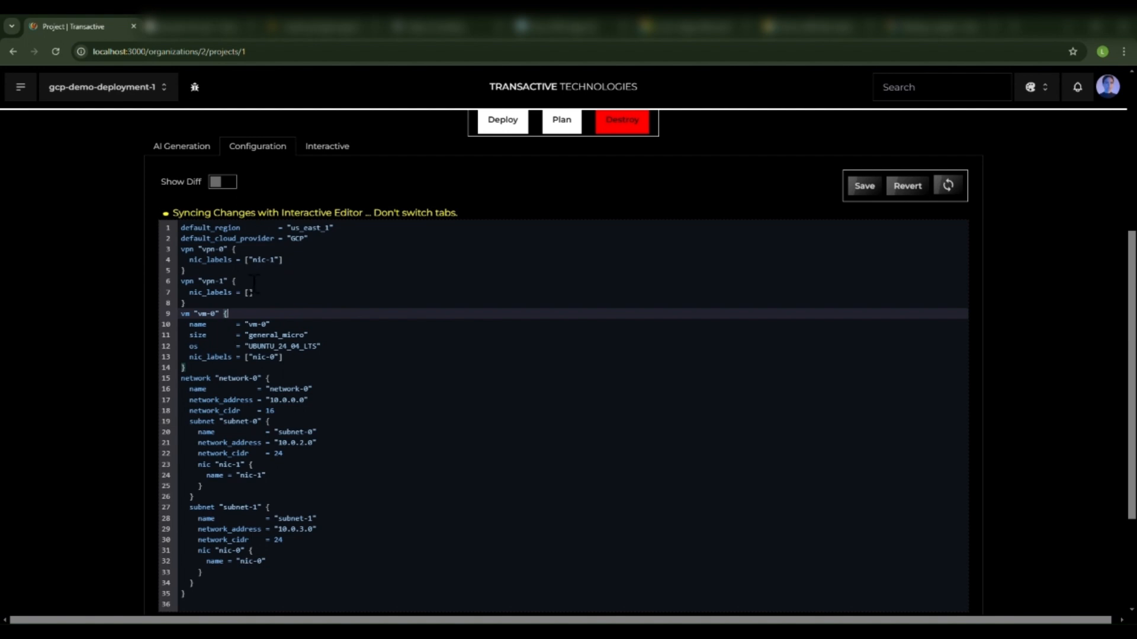
Place vpn-1 beside vpn-0 and link it to a new NIC in subnet-1
{"action": "left_click", "coordinate": [326, 155]}
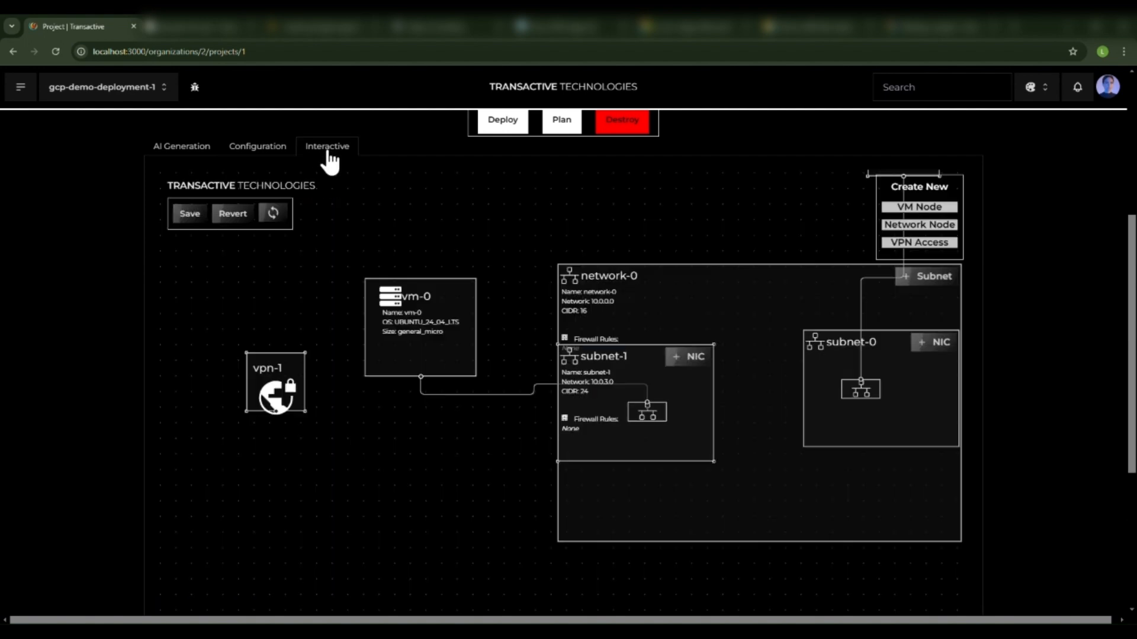
{"action": "left_click_drag", "start_coordinate": [306, 421], "coordinate": [566, 252]}
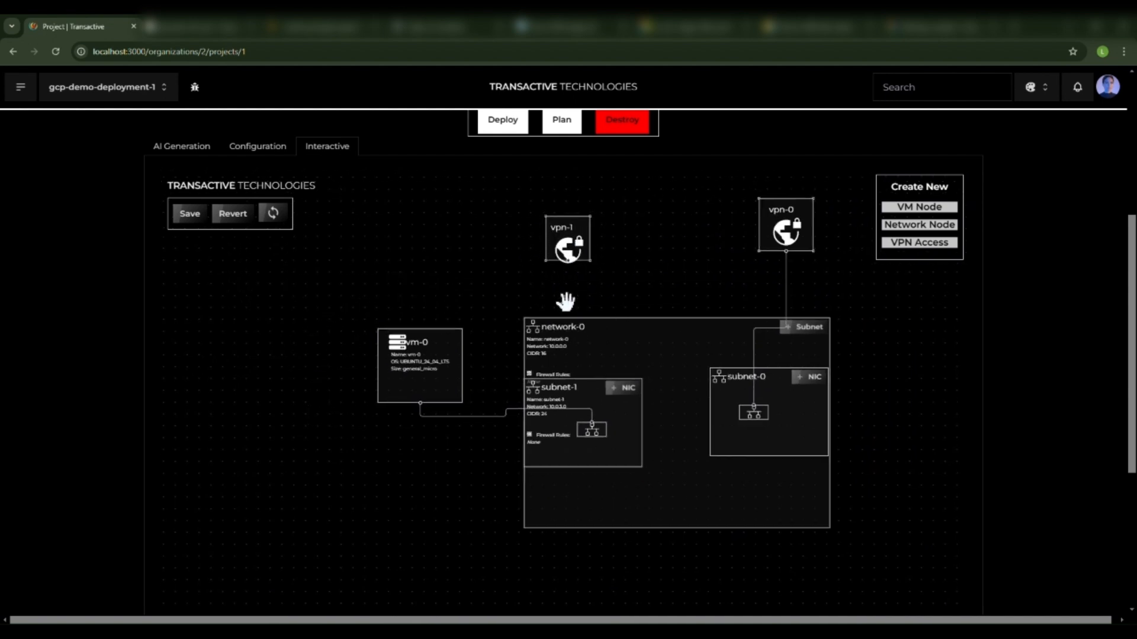
{"action": "left_click", "coordinate": [607, 424]}
{"action": "left_click_drag", "start_coordinate": [558, 399], "coordinate": [659, 446]}
{"action": "left_click_drag", "start_coordinate": [567, 261], "coordinate": [635, 423]}
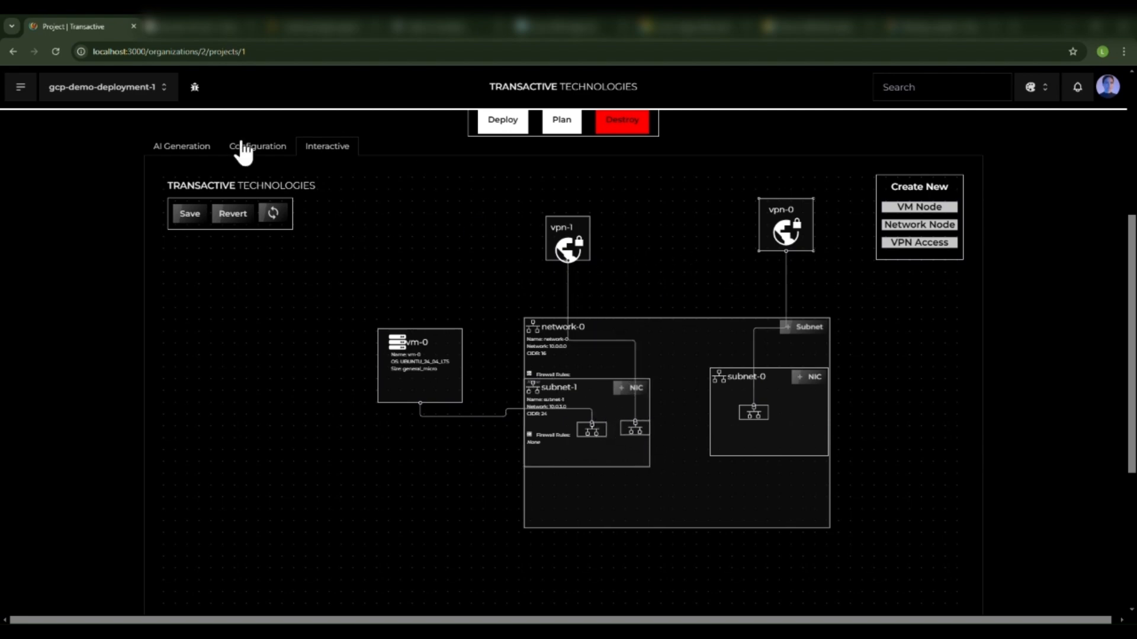
Revert the diagram changes, confirm the configuration is cleared, and return to AI Generation
{"action": "left_click", "coordinate": [248, 217]}
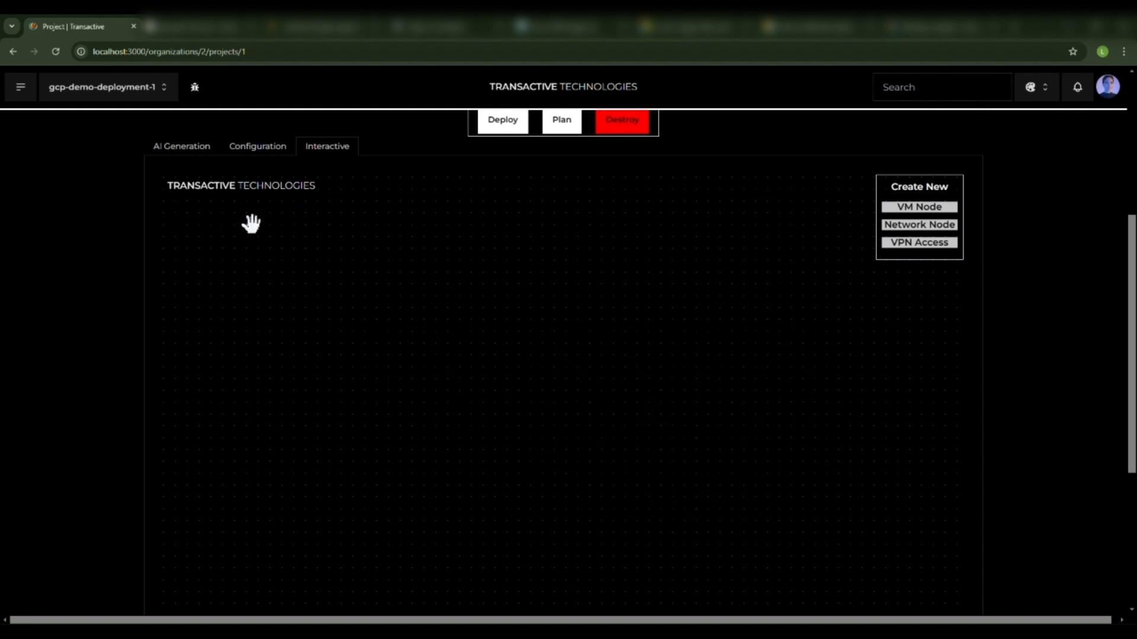
{"action": "left_click", "coordinate": [257, 149]}
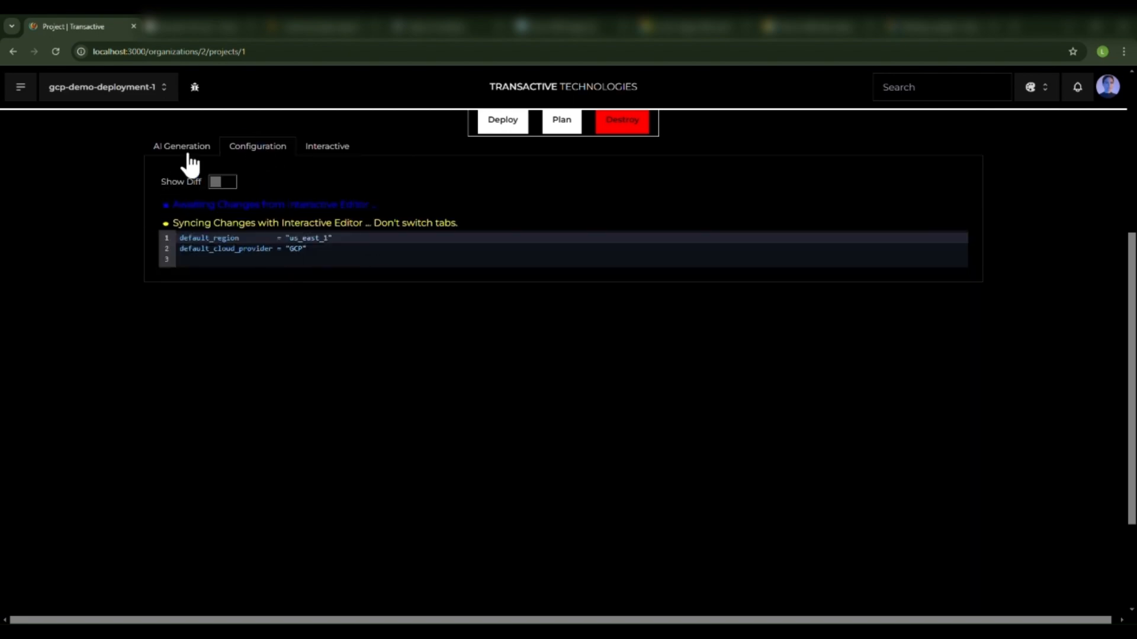
{"action": "left_click", "coordinate": [185, 148]}
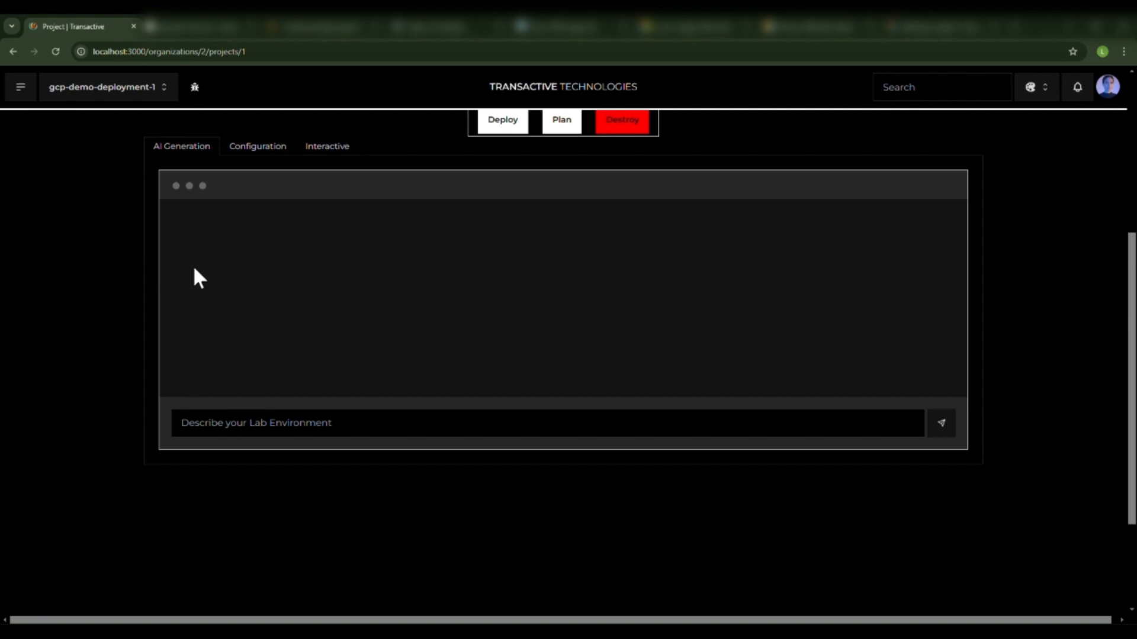
Describe a small-company lab: finance, IT and public WiFi networks, up to 3 VMs each, databases, firewalls
{"action": "left_click", "coordinate": [362, 439]}
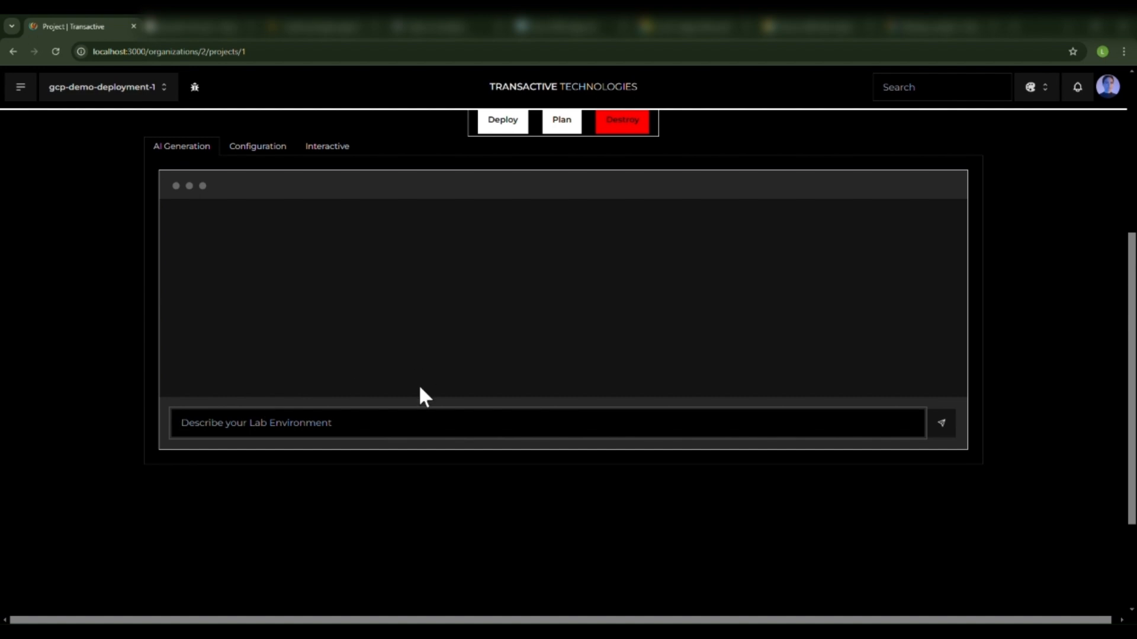
{"action": "type", "text": "I want"}
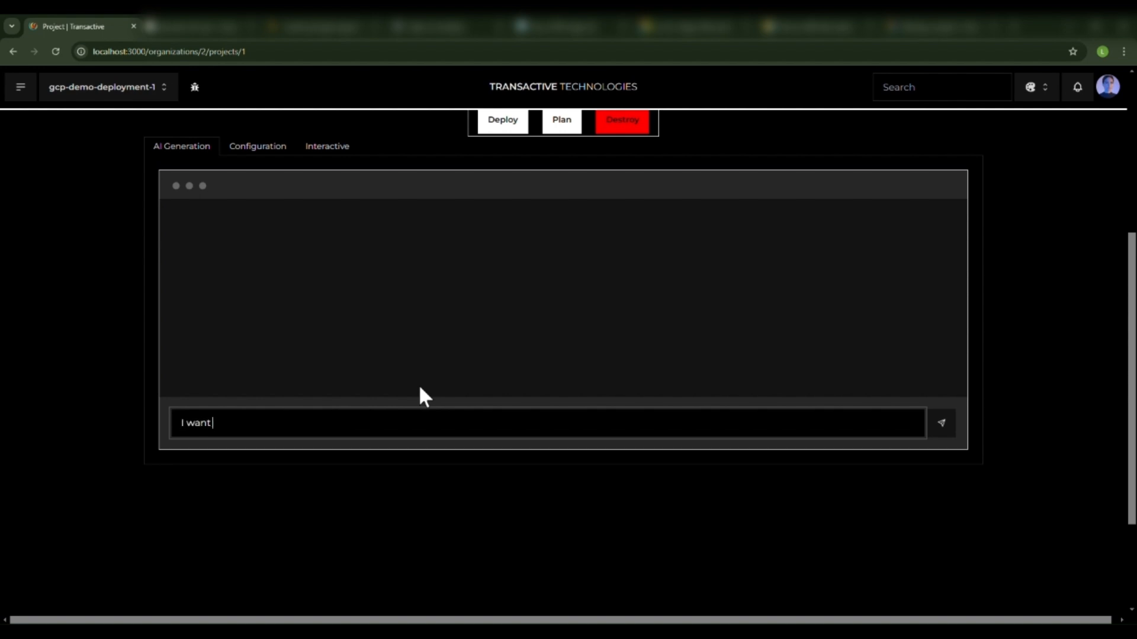
{"action": "type", "text": " you to dreate me a lab tha"}
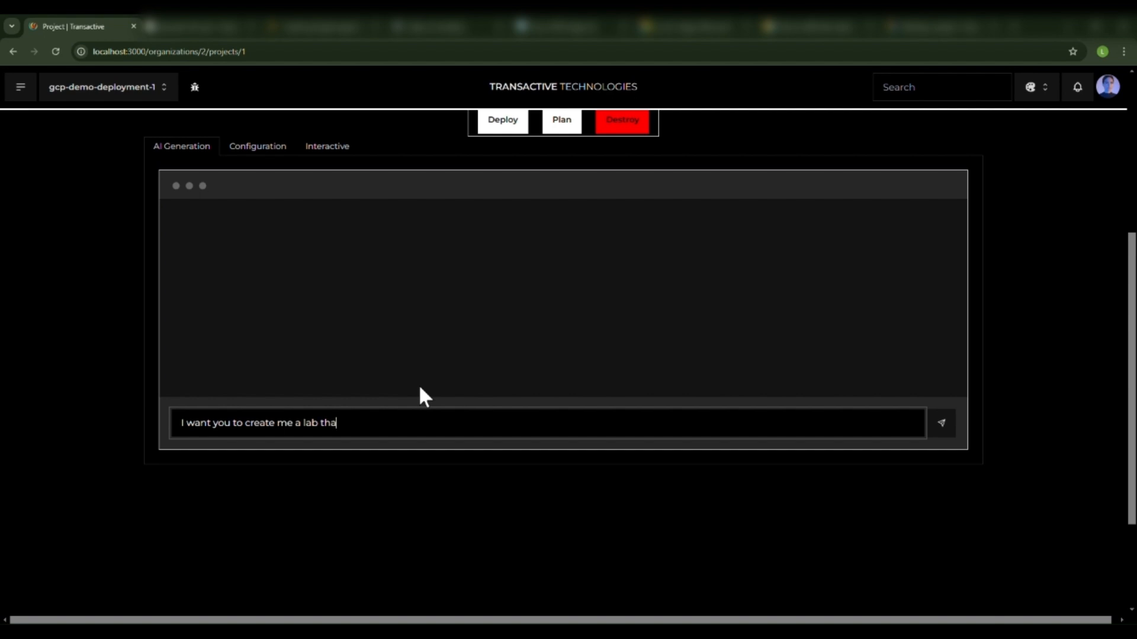
{"action": "type", "text": "t mimics a small company network."}
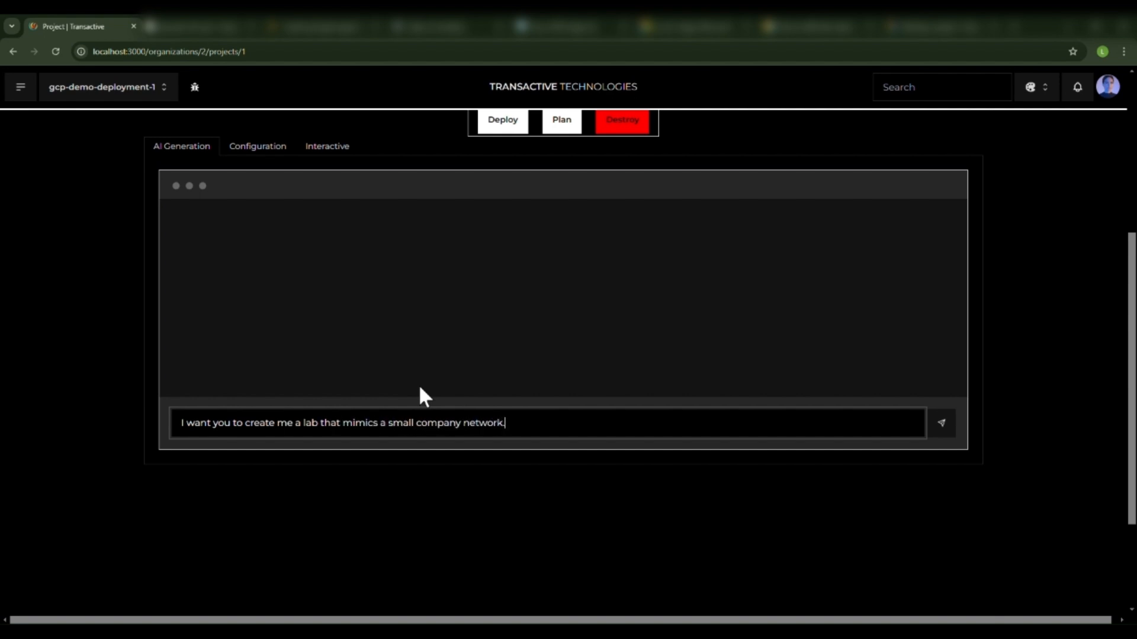
{"action": "type", "text": " I would like 3 primary "}
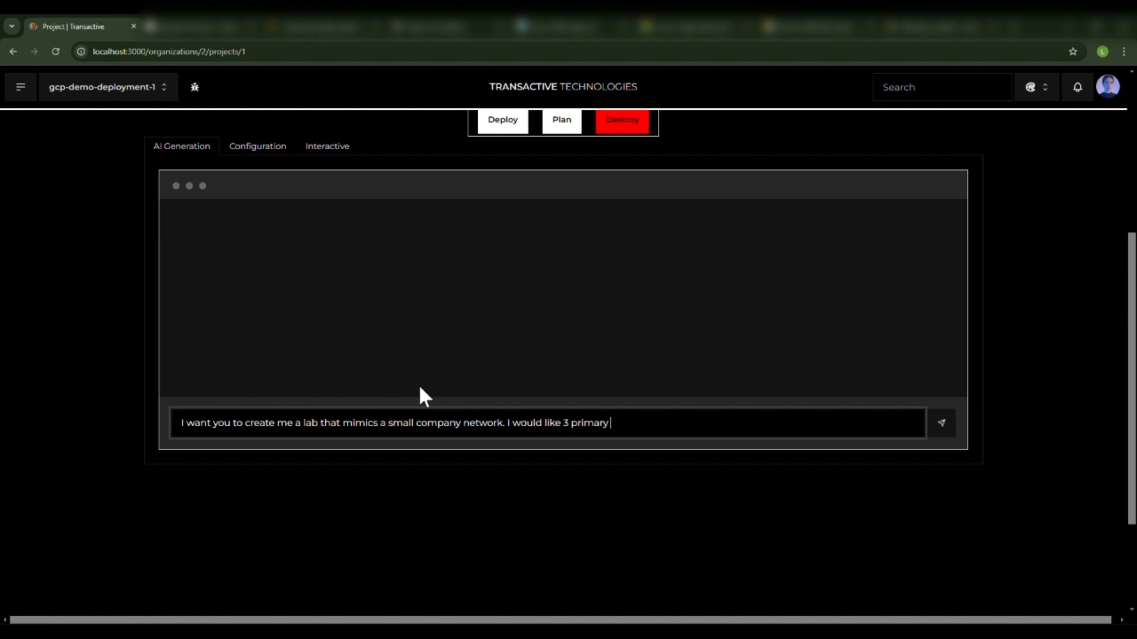
{"action": "type", "text": "networks for finance, IT, and public wifi."}
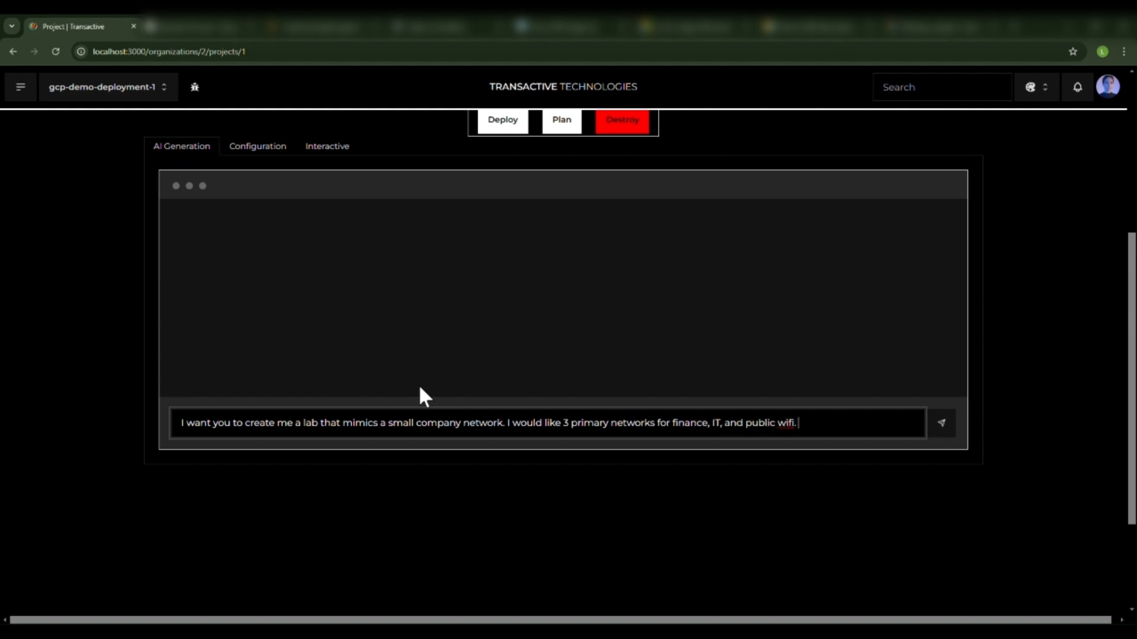
{"action": "type", "text": " Each network should ha"}
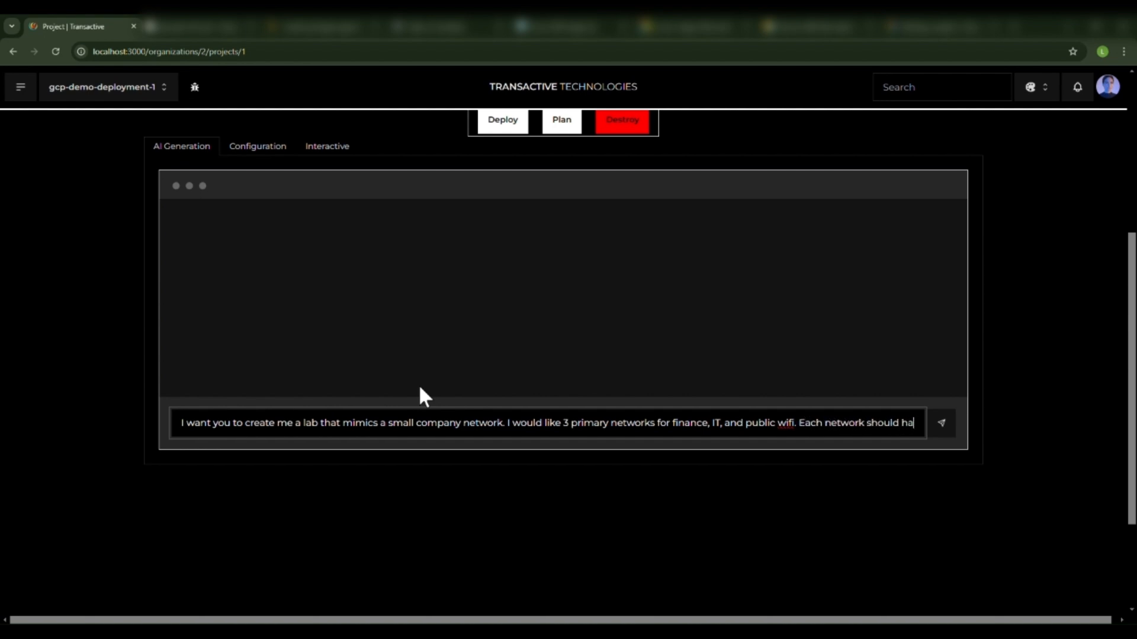
{"action": "type", "text": "ve no more than 3"}
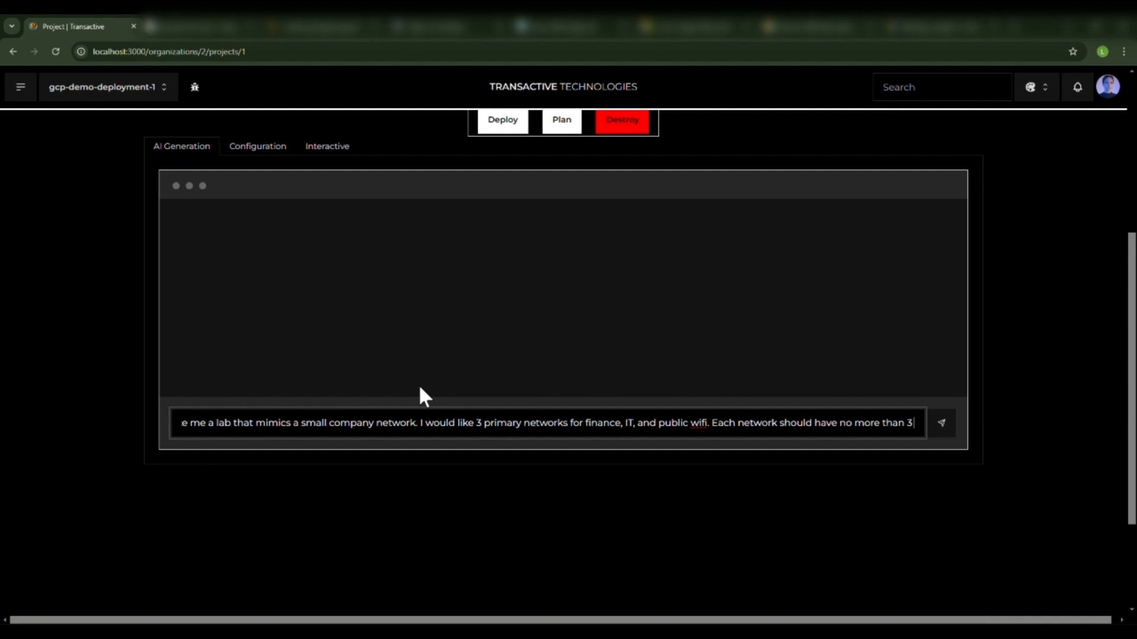
{"action": "type", "text": " VMs,"}
{"action": "type", "text": " the VMs a"}
{"action": "type", "text": "nd"}
{"action": "key", "text": "BackSpace"}
{"action": "key", "text": "BackSpace"}
{"action": "key", "text": "BackSpace"}
{"action": "key", "text": "BackSpace"}
{"action": "type", "text": ", operating systems, and naming schou"}
{"action": "key", "text": "BackSpace"}
{"action": "key", "text": "BackSpace"}
{"action": "key", "text": "BackSpace"}
{"action": "key", "text": "BackSpace"}
{"action": "type", "text": "hould be appropriate for the scenario (i.e. including databases, and d"}
{"action": "type", "text": "ther resources you'd expect to find). Please also ensure appropriate firewalls are in place."}
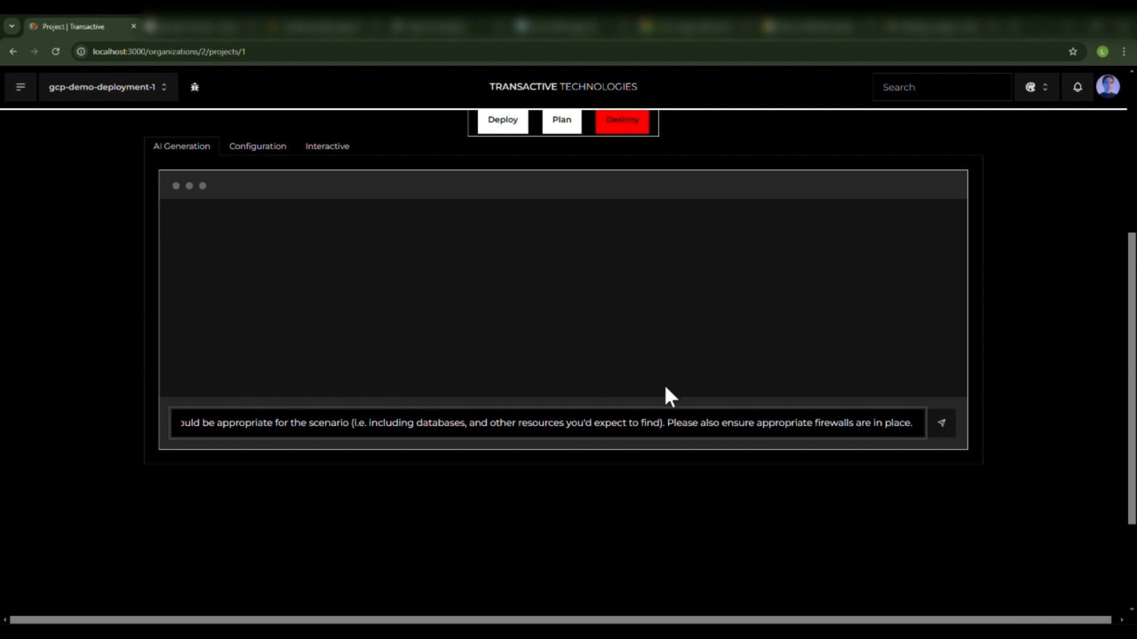
Submit the lab description so the AI generates the Finance, IT and Public WiFi networks
{"action": "left_click", "coordinate": [947, 422]}
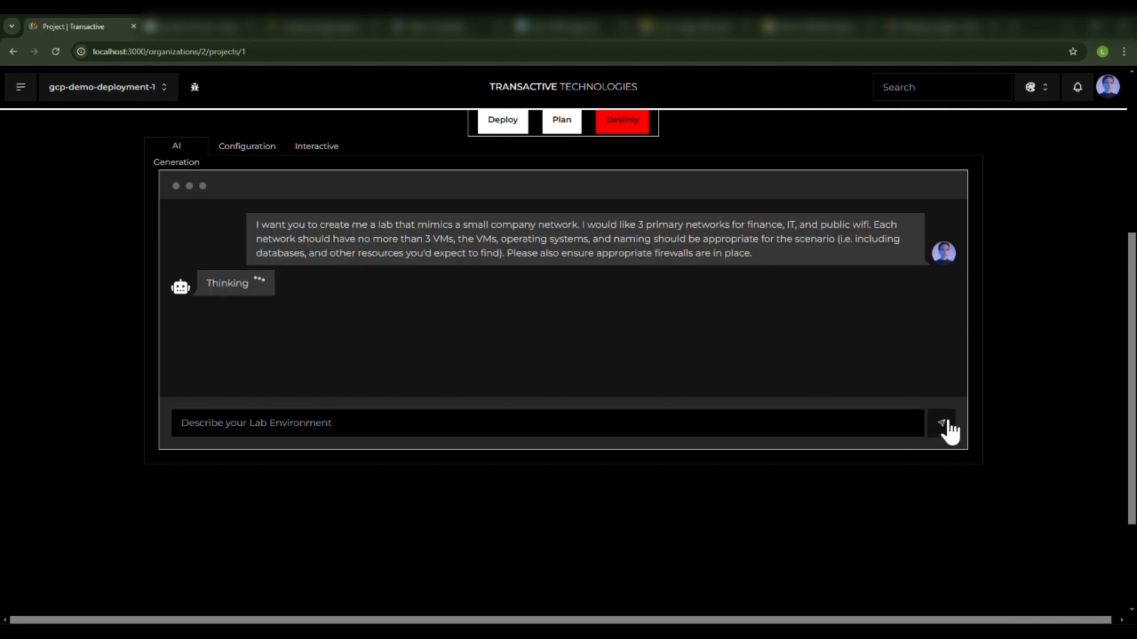
{"action": "double_click", "coordinate": [228, 295]}
{"action": "left_click", "coordinate": [317, 250]}
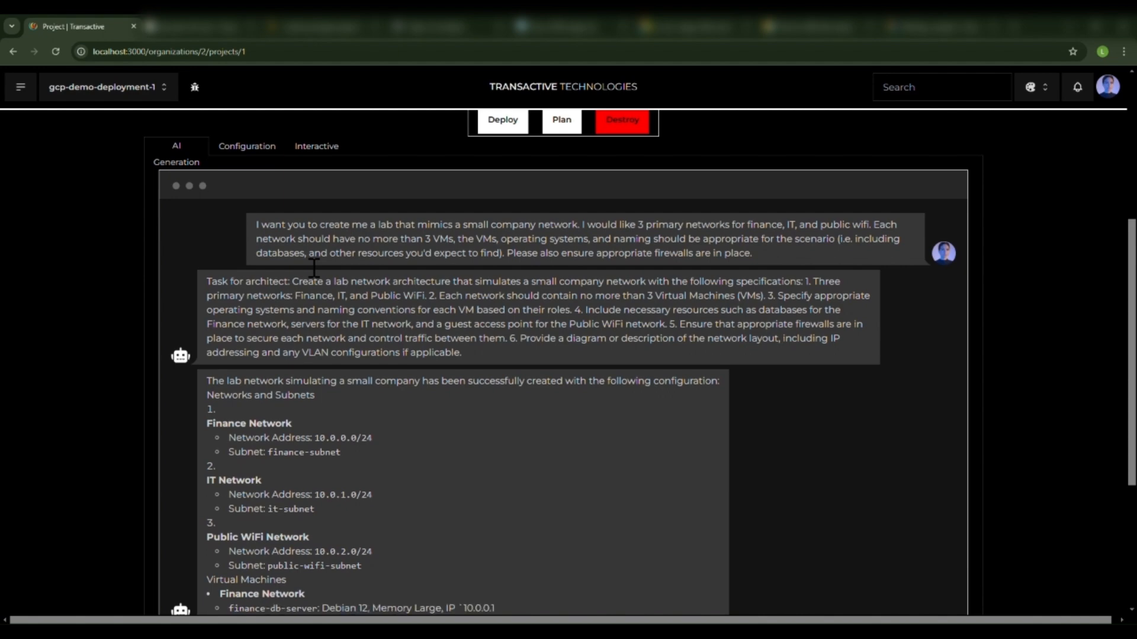
Review the AI's VM specs, such as Debian 12, Ubuntu 22.04 and finance-db-server's Memory Large
{"action": "scroll", "coordinate": [363, 314], "scroll_direction": "down", "scroll_amount": 2}
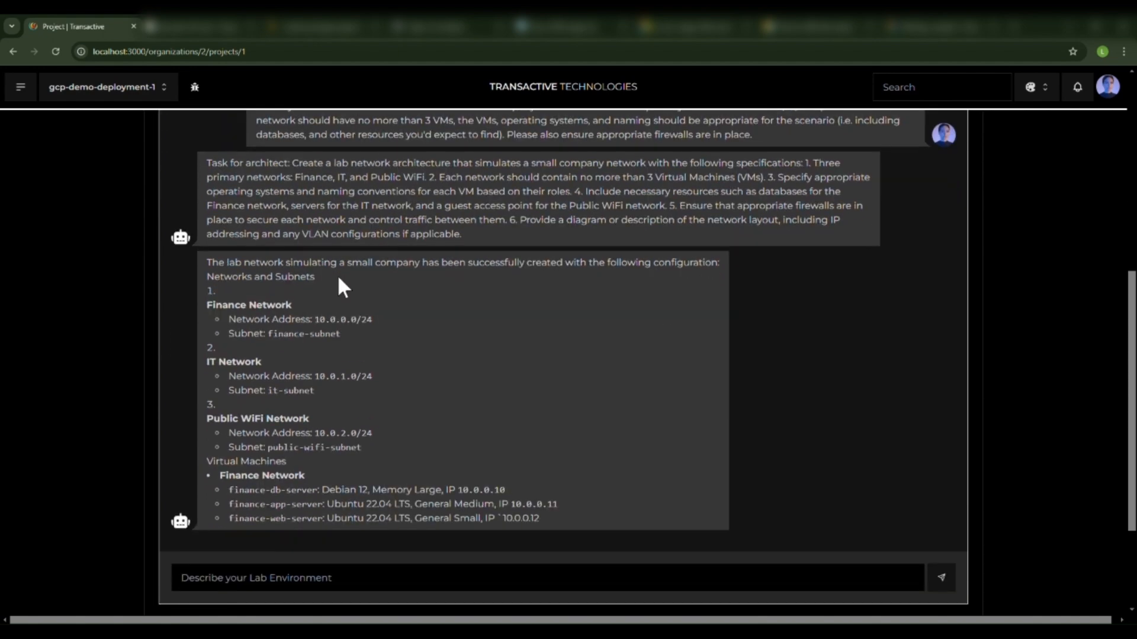
{"action": "scroll", "coordinate": [306, 314], "scroll_direction": "down", "scroll_amount": 1}
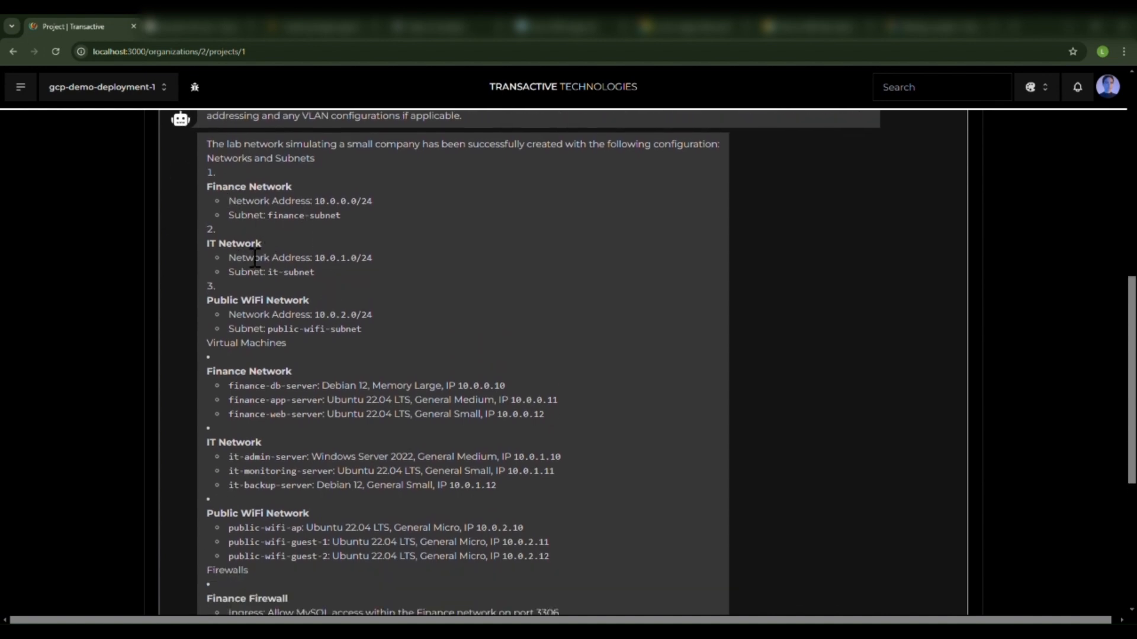
{"action": "scroll", "coordinate": [280, 311], "scroll_direction": "down", "scroll_amount": 2}
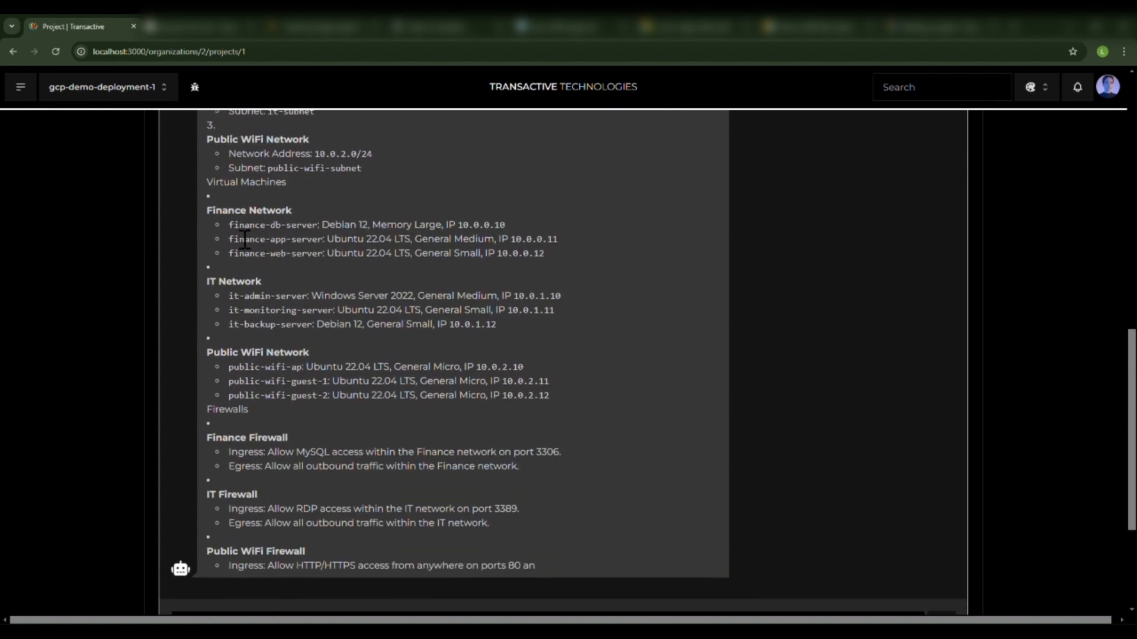
{"action": "left_click_drag", "start_coordinate": [235, 239], "coordinate": [295, 240]}
{"action": "left_click", "coordinate": [350, 245]}
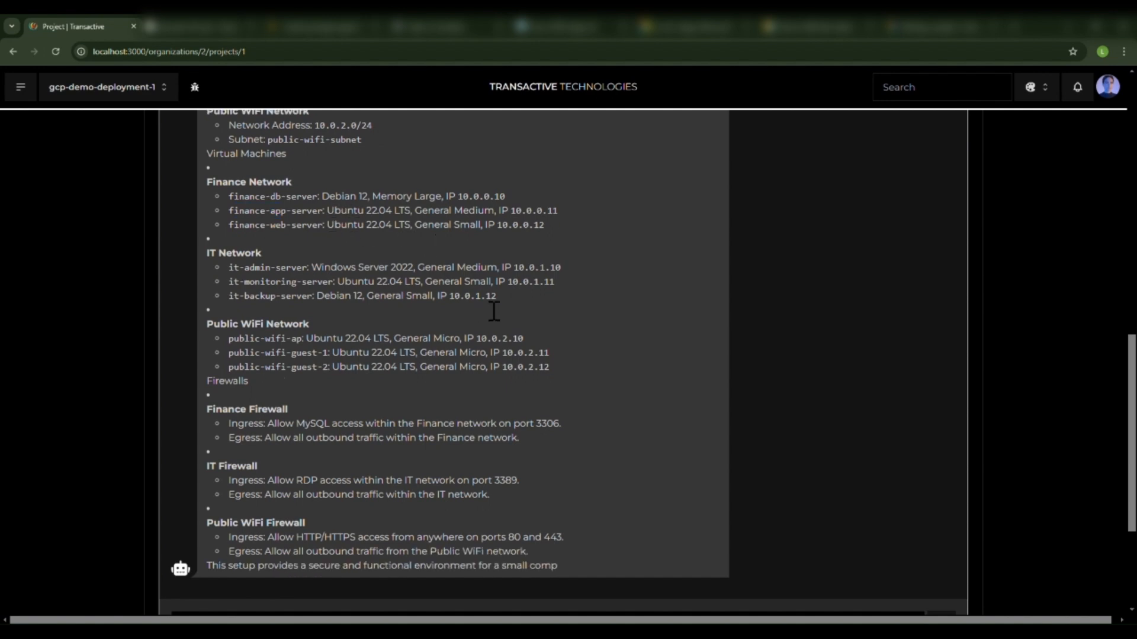
{"action": "scroll", "coordinate": [414, 266], "scroll_direction": "up", "scroll_amount": 1}
{"action": "left_click_drag", "start_coordinate": [312, 312], "coordinate": [429, 325]}
{"action": "left_click_drag", "start_coordinate": [332, 248], "coordinate": [398, 253]}
{"action": "left_click", "coordinate": [396, 254]}
{"action": "scroll", "coordinate": [297, 304], "scroll_direction": "down", "scroll_amount": 2}
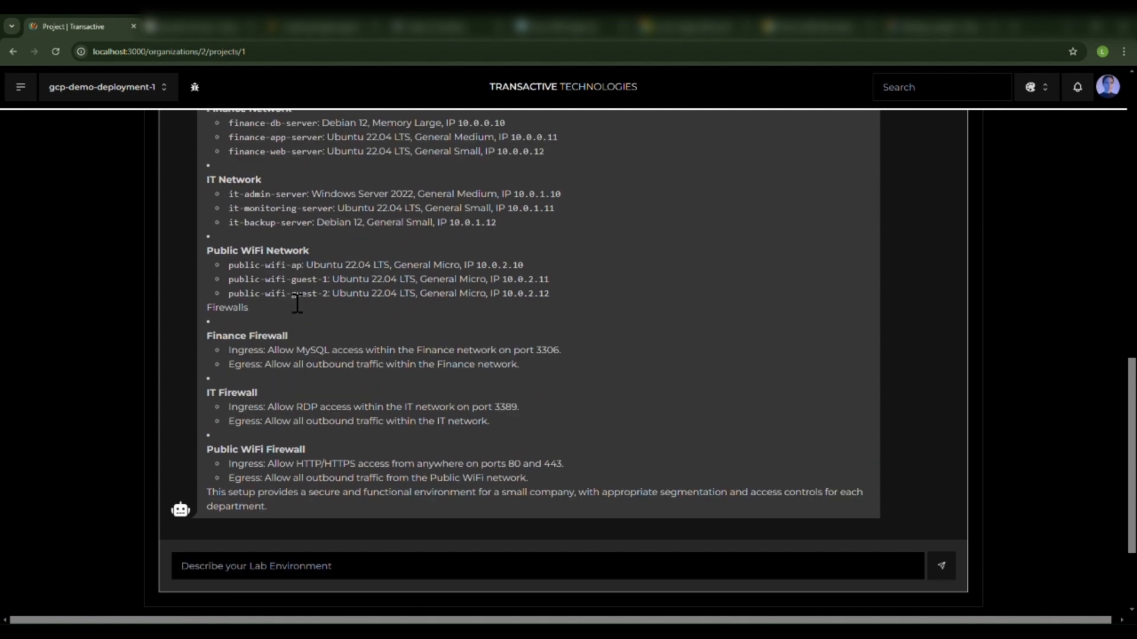
{"action": "left_click_drag", "start_coordinate": [306, 265], "coordinate": [375, 267]}
{"action": "left_click", "coordinate": [390, 281]}
{"action": "scroll", "coordinate": [492, 301], "scroll_direction": "up", "scroll_amount": 1}
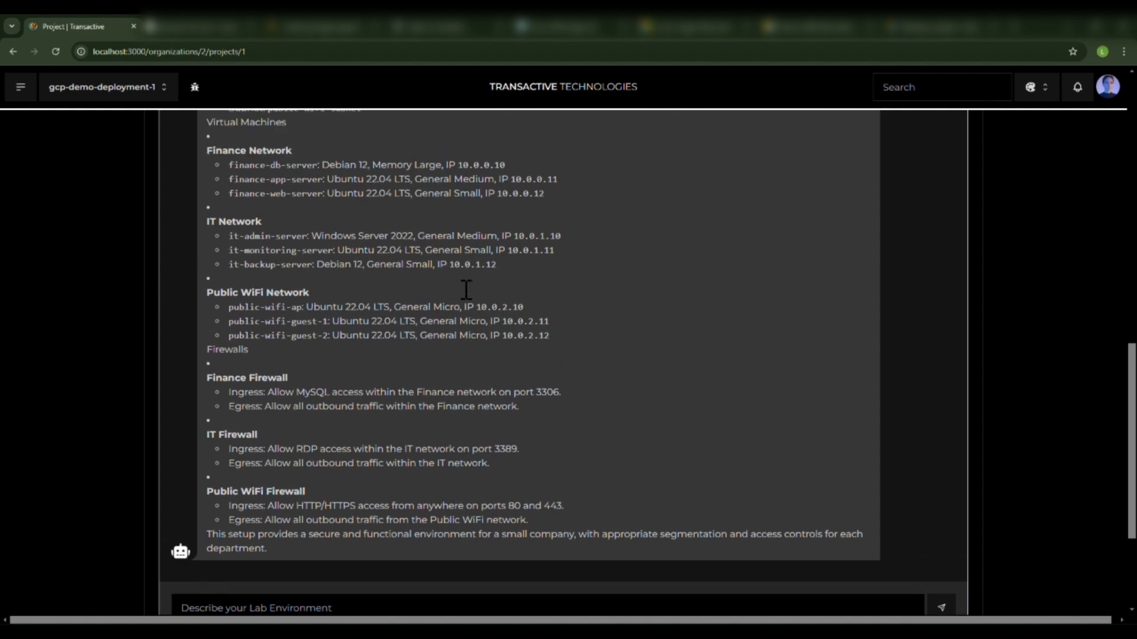
{"action": "left_click_drag", "start_coordinate": [384, 193], "coordinate": [450, 196]}
{"action": "left_click", "coordinate": [455, 195]}
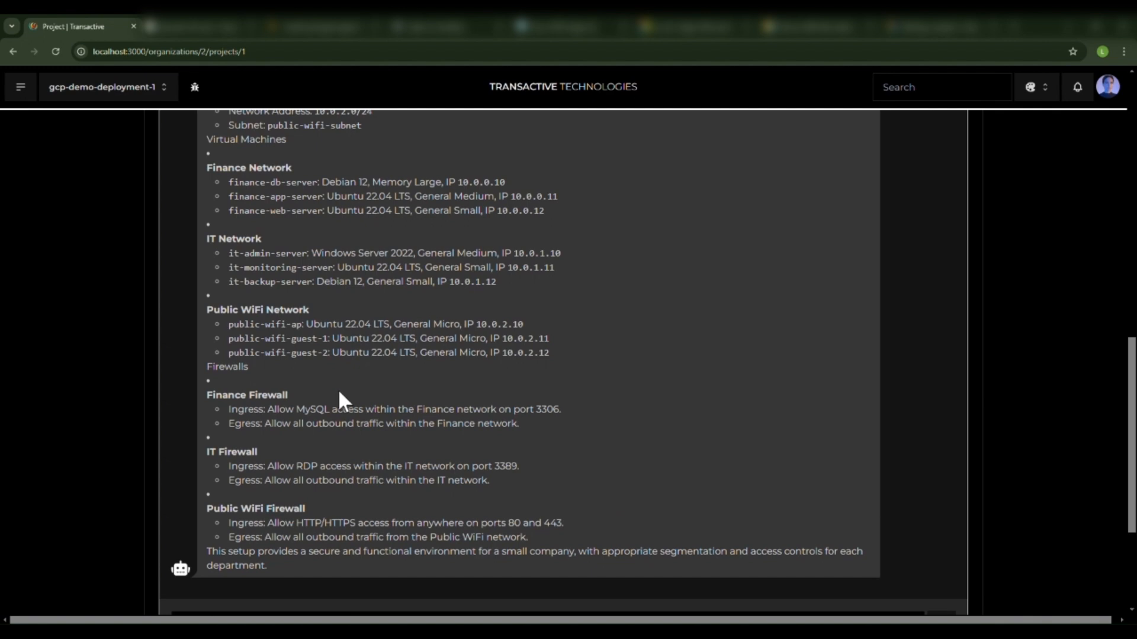
Review the Finance ingress/egress and IT port 3389 firewall rules, then view the configuration code
{"action": "left_click_drag", "start_coordinate": [265, 410], "coordinate": [562, 422]}
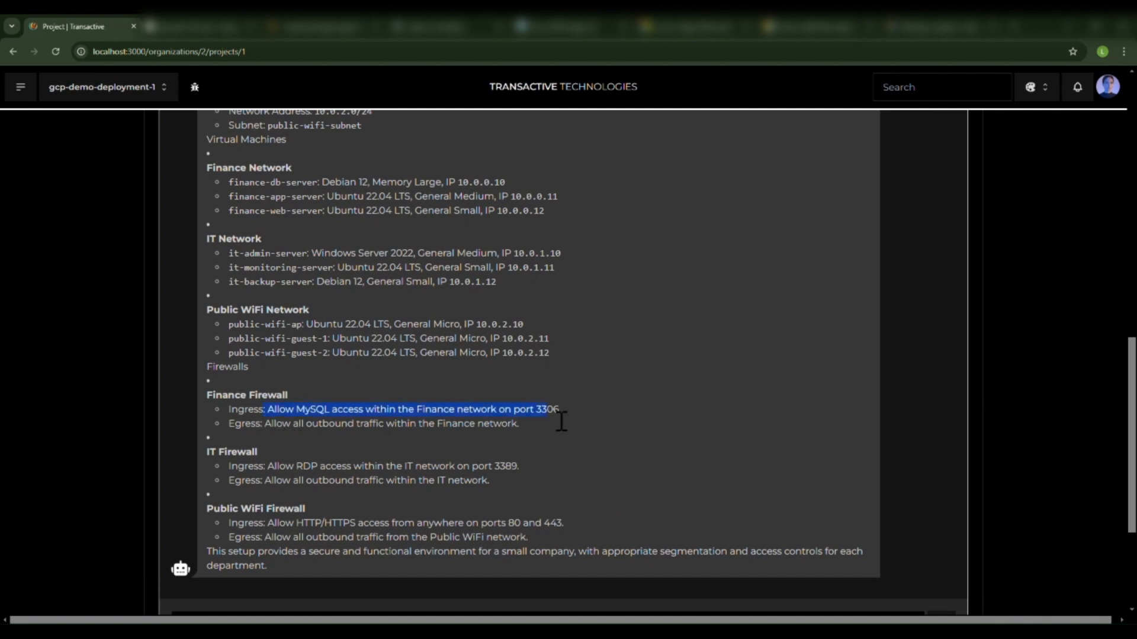
{"action": "left_click", "coordinate": [573, 422]}
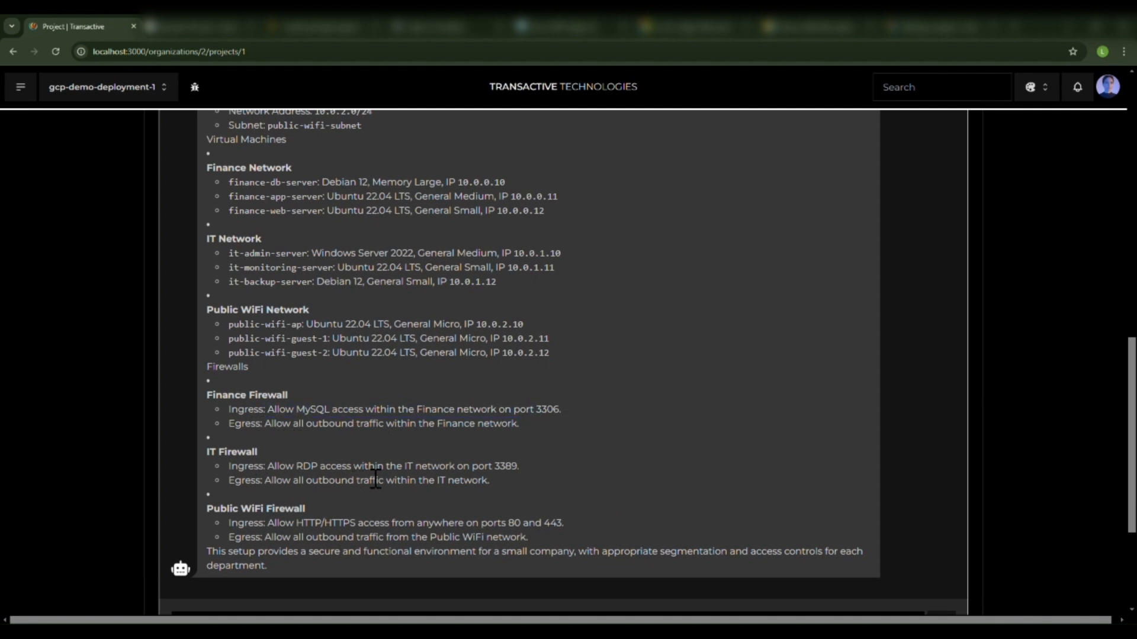
{"action": "double_click", "coordinate": [507, 467]}
{"action": "triple_click", "coordinate": [555, 424]}
{"action": "left_click", "coordinate": [264, 404]}
{"action": "left_click_drag", "start_coordinate": [564, 524], "coordinate": [269, 525]}
{"action": "left_click", "coordinate": [304, 529]}
{"action": "left_click_drag", "start_coordinate": [536, 538], "coordinate": [210, 540]}
{"action": "left_click", "coordinate": [308, 473]}
{"action": "scroll", "coordinate": [298, 330], "scroll_direction": "up", "scroll_amount": 8}
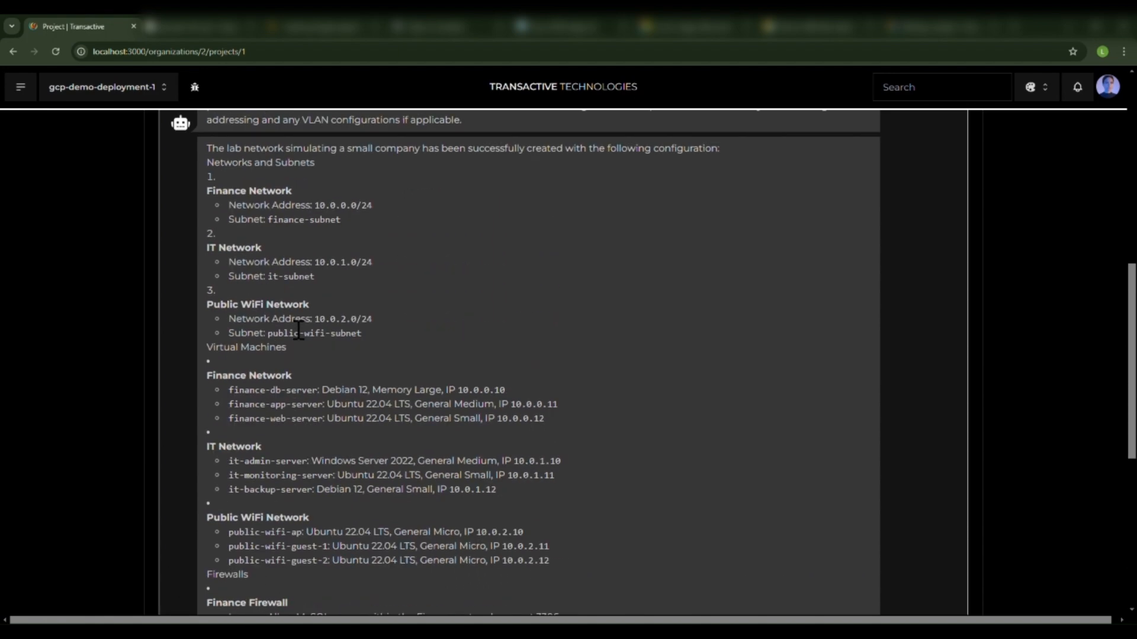
{"action": "left_click", "coordinate": [255, 242]}
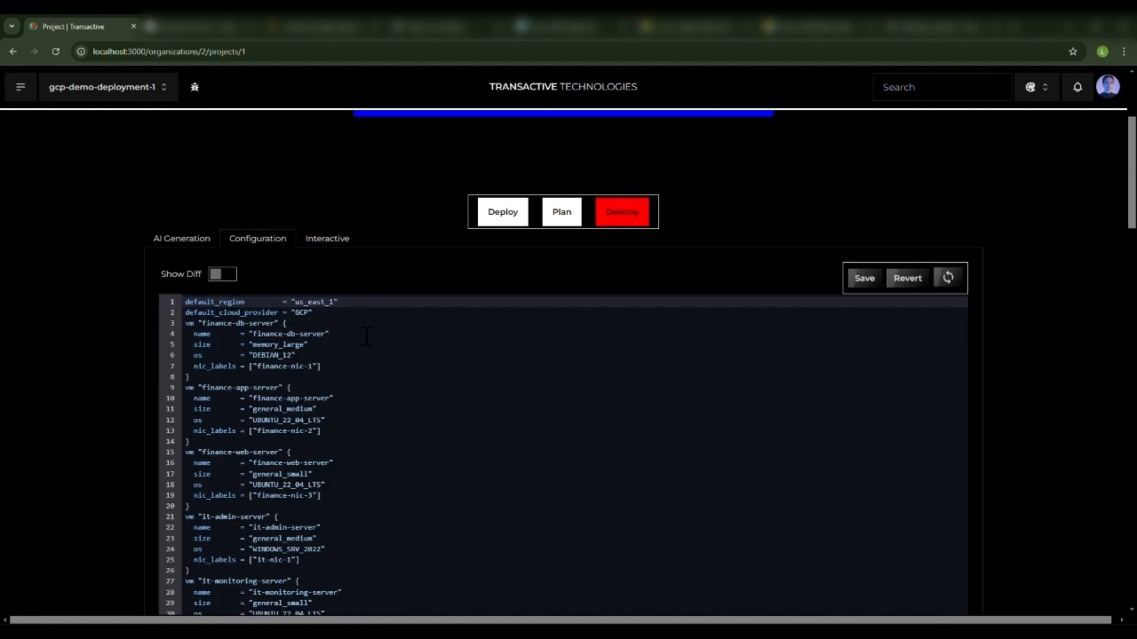
{"action": "scroll", "coordinate": [367, 337], "scroll_direction": "down", "scroll_amount": 3}
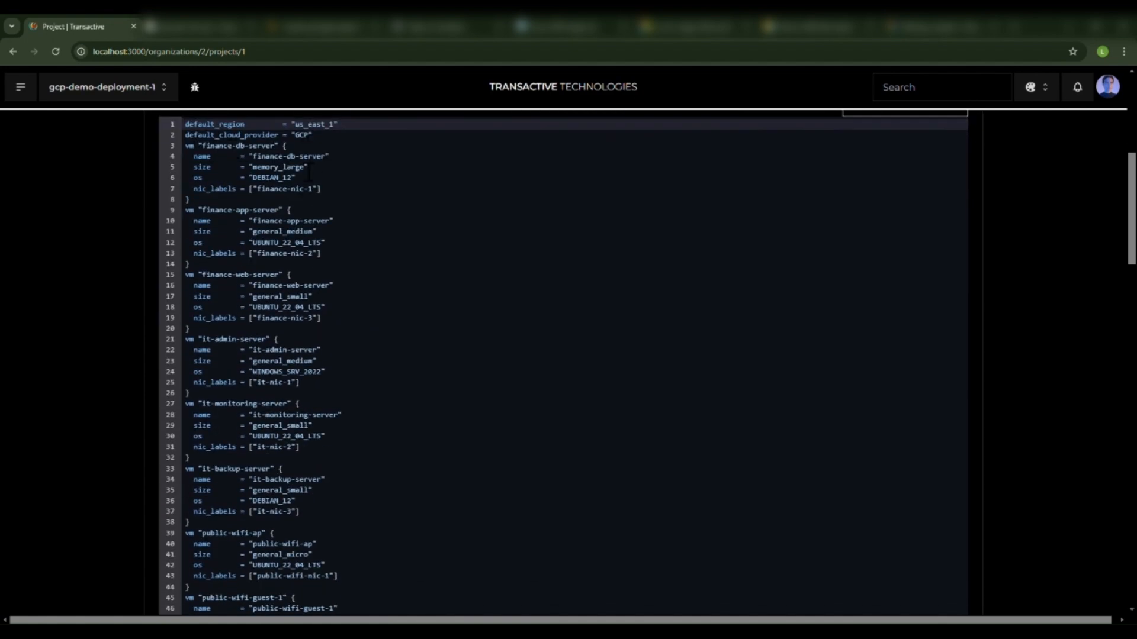
{"action": "scroll", "coordinate": [286, 213], "scroll_direction": "down", "scroll_amount": 9}
{"action": "scroll", "coordinate": [286, 213], "scroll_direction": "down", "scroll_amount": 1}
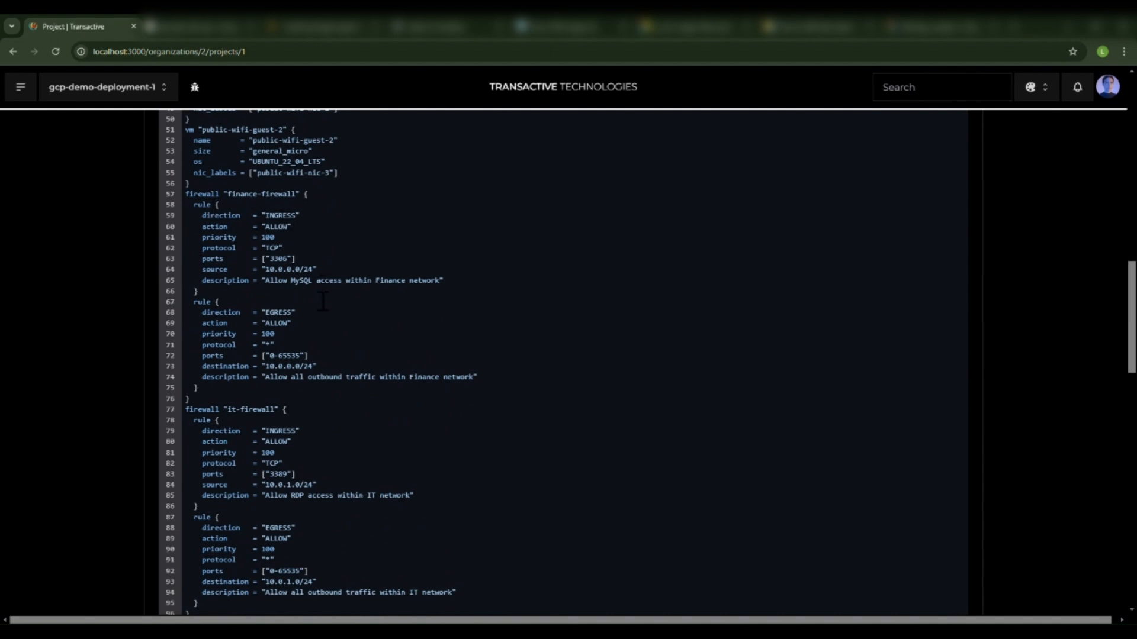
{"action": "scroll", "coordinate": [322, 301], "scroll_direction": "down", "scroll_amount": 12}
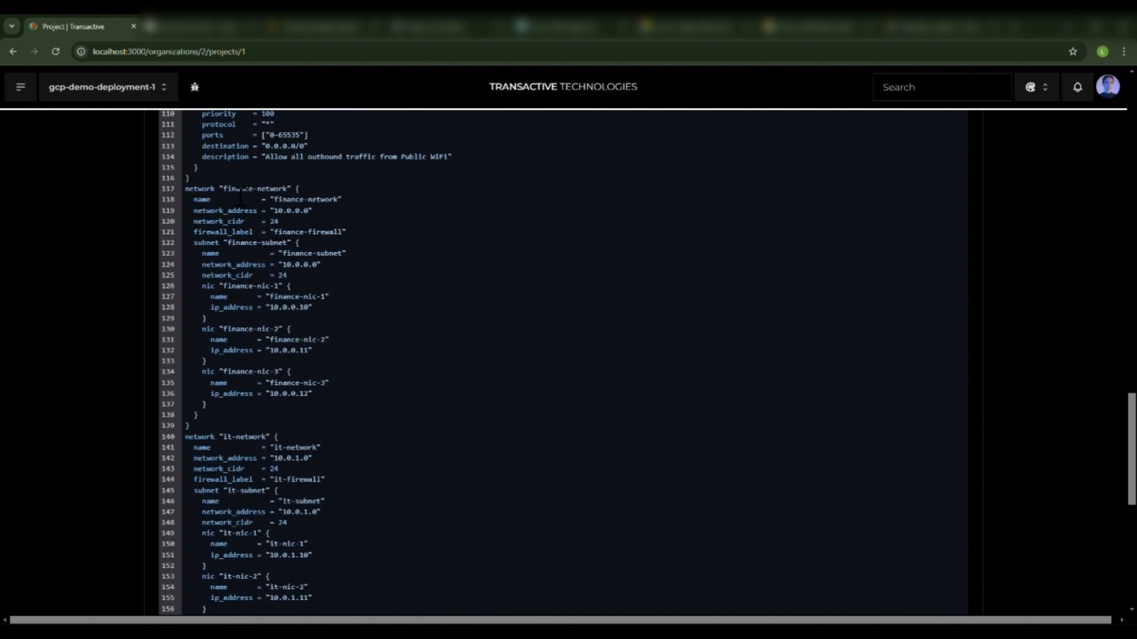
{"action": "scroll", "coordinate": [279, 296], "scroll_direction": "down", "scroll_amount": 7}
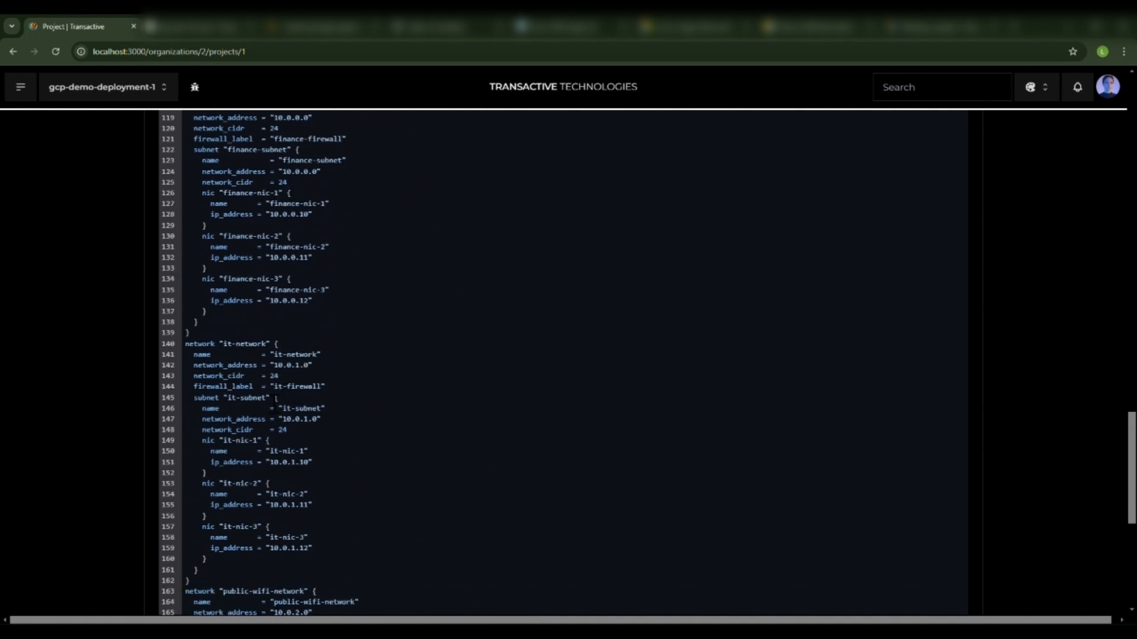
{"action": "scroll", "coordinate": [379, 333], "scroll_direction": "up", "scroll_amount": 3}
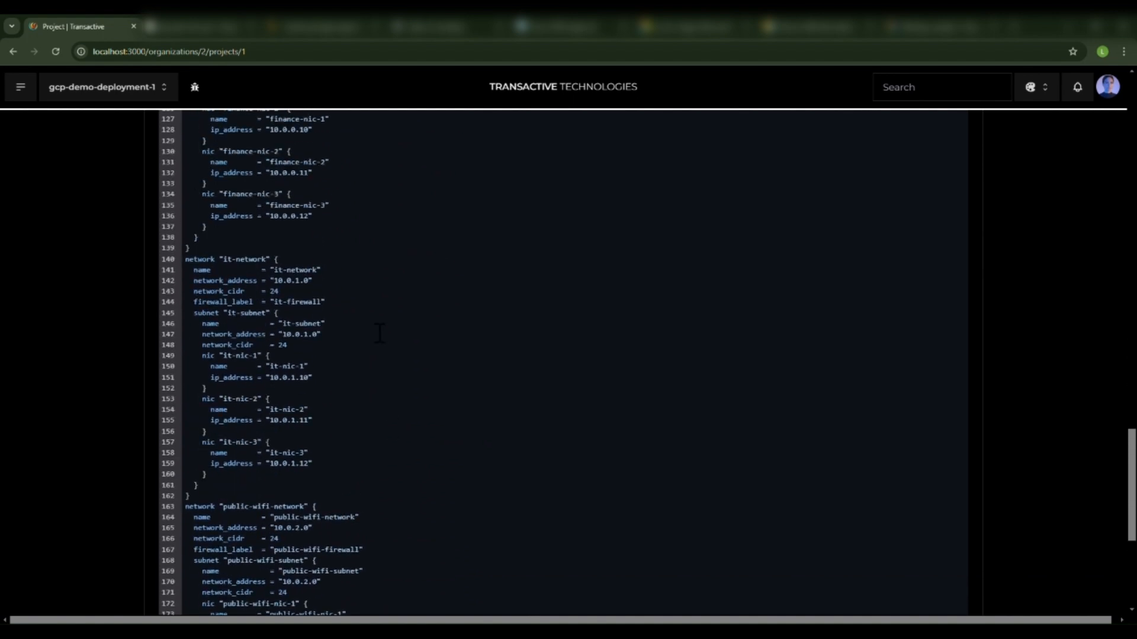
{"action": "scroll", "coordinate": [349, 422], "scroll_direction": "up", "scroll_amount": 1}
{"action": "triple_click", "coordinate": [276, 365]}
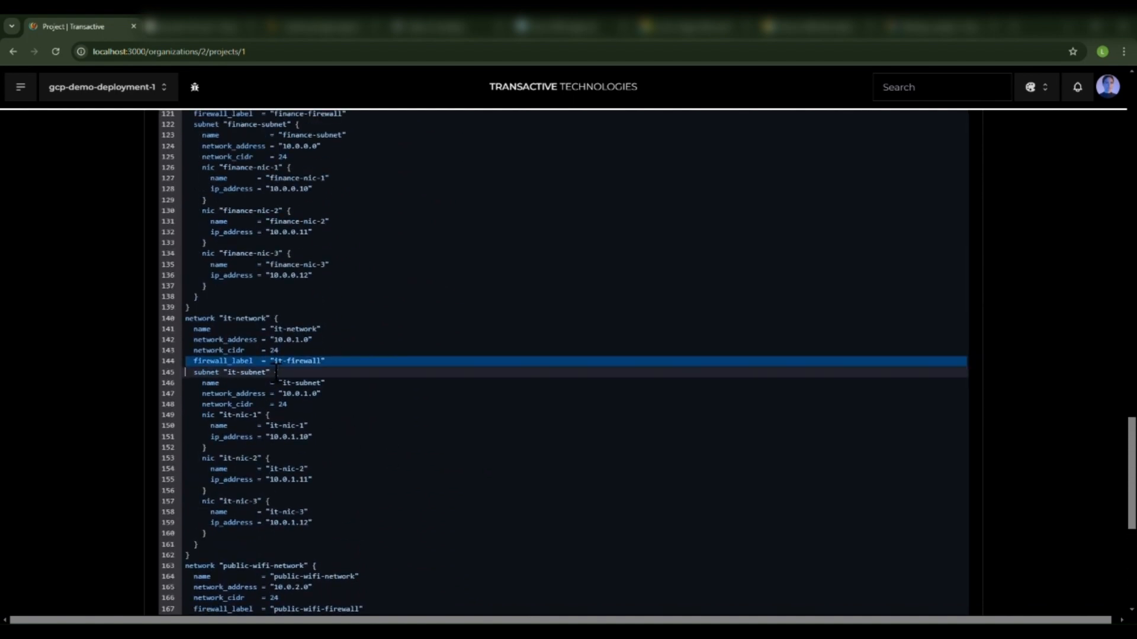
{"action": "left_click", "coordinate": [347, 353]}
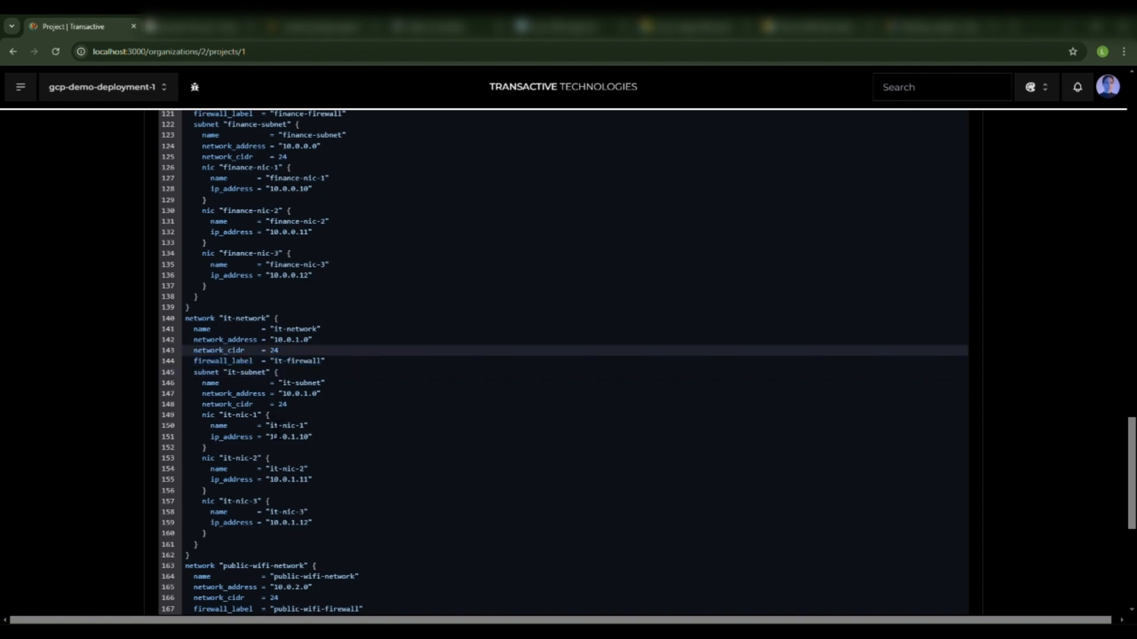
{"action": "scroll", "coordinate": [302, 419], "scroll_direction": "up", "scroll_amount": 15}
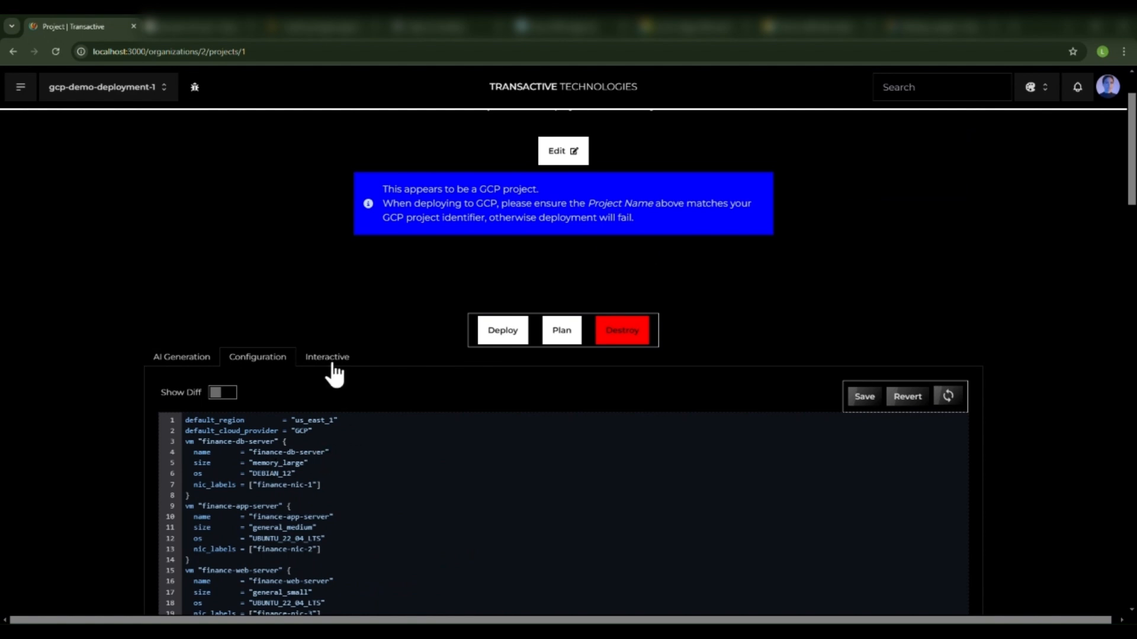
{"action": "left_click", "coordinate": [334, 363]}
Reposition a network node and pan/zoom to inspect the finance, public WiFi and IT firewall rules
{"action": "scroll", "coordinate": [102, 371], "scroll_direction": "down", "scroll_amount": 6}
{"action": "left_click_drag", "start_coordinate": [408, 372], "coordinate": [764, 388]}
{"action": "scroll", "coordinate": [1068, 282], "scroll_direction": "up", "scroll_amount": 2}
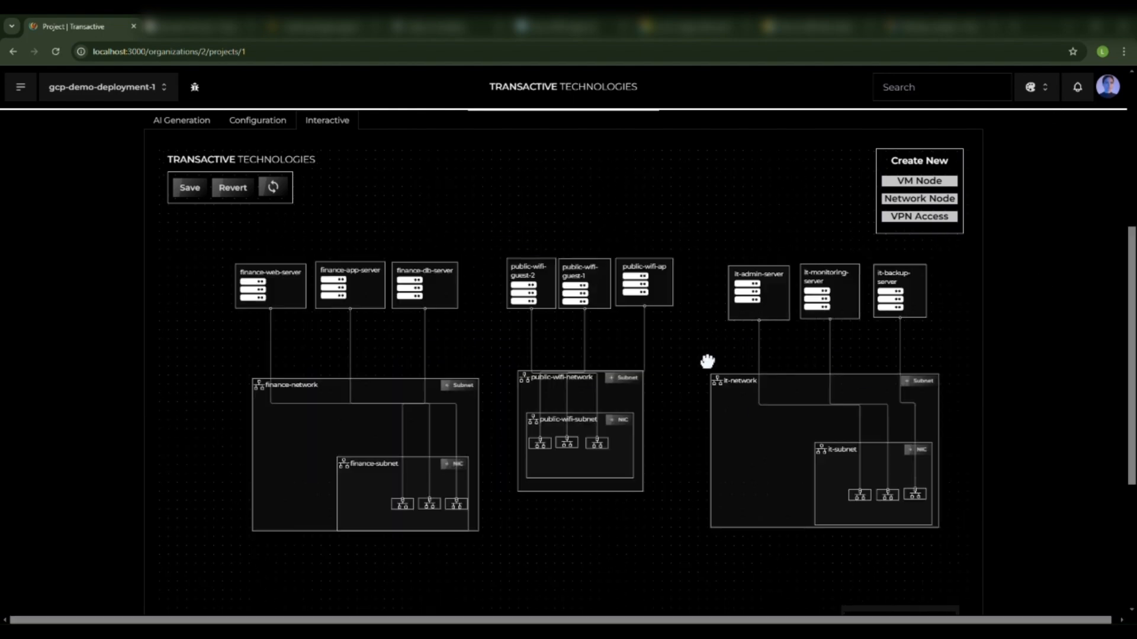
{"action": "left_click_drag", "start_coordinate": [705, 358], "coordinate": [673, 352]}
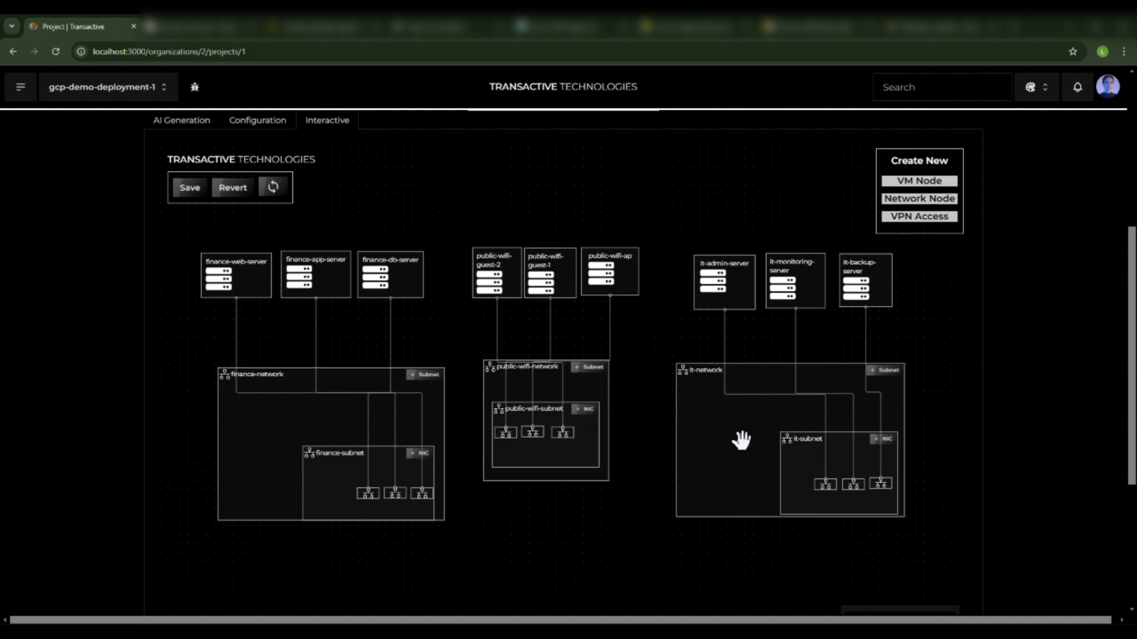
{"action": "scroll", "coordinate": [726, 424], "scroll_direction": "up", "scroll_amount": 2}
{"action": "left_click_drag", "start_coordinate": [598, 464], "coordinate": [684, 465]}
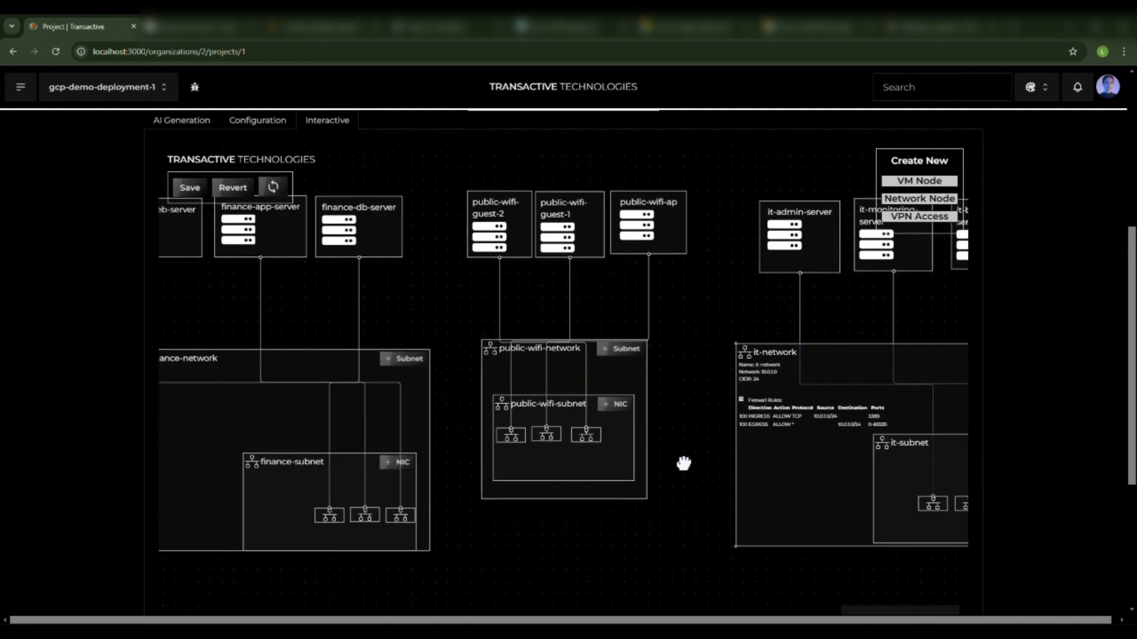
{"action": "scroll", "coordinate": [255, 450], "scroll_direction": "up", "scroll_amount": 1}
{"action": "scroll", "coordinate": [327, 411], "scroll_direction": "up", "scroll_amount": 3}
{"action": "left_click_drag", "start_coordinate": [319, 265], "coordinate": [384, 257]}
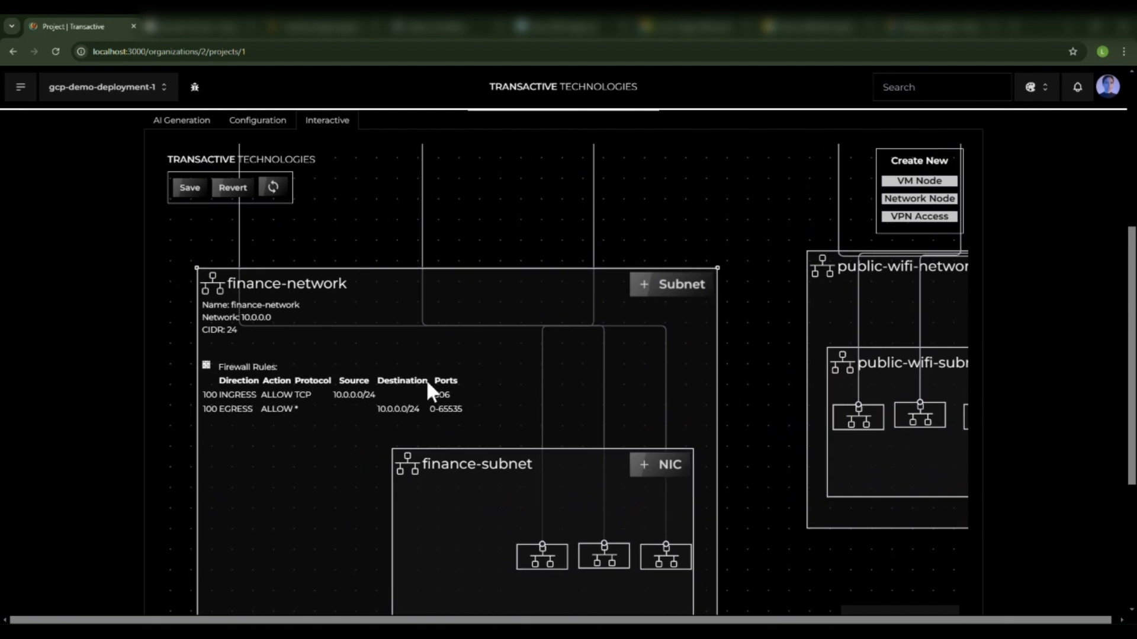
{"action": "scroll", "coordinate": [425, 379], "scroll_direction": "down", "scroll_amount": 2}
{"action": "scroll", "coordinate": [569, 360], "scroll_direction": "right", "scroll_amount": 4}
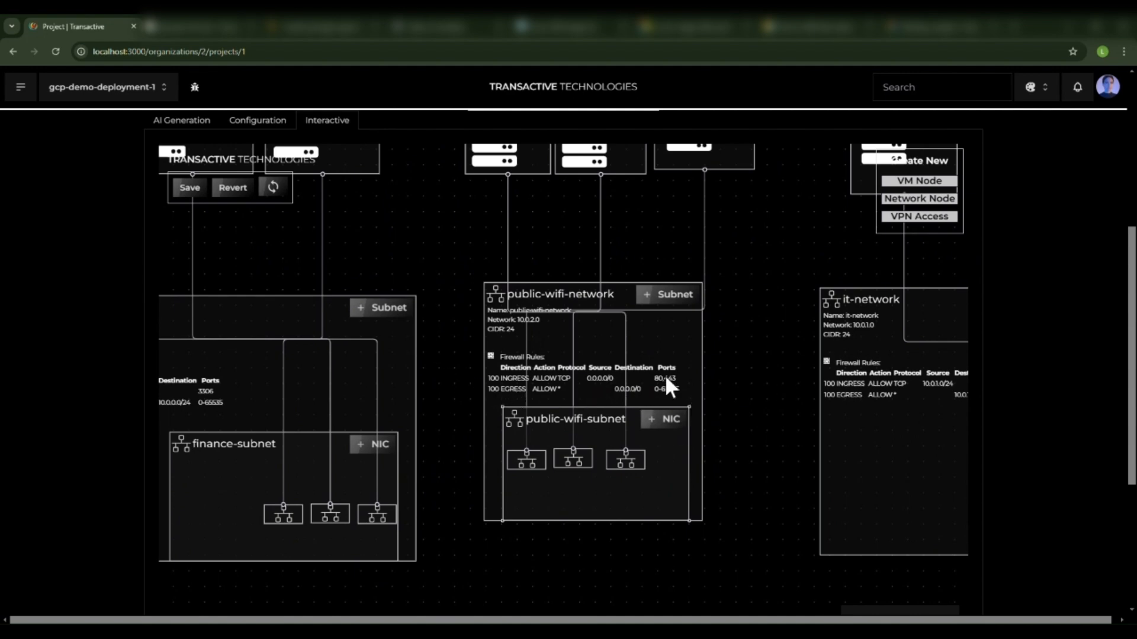
{"action": "scroll", "coordinate": [749, 393], "scroll_direction": "down", "scroll_amount": 2}
{"action": "left_click_drag", "start_coordinate": [784, 351], "coordinate": [802, 406]}
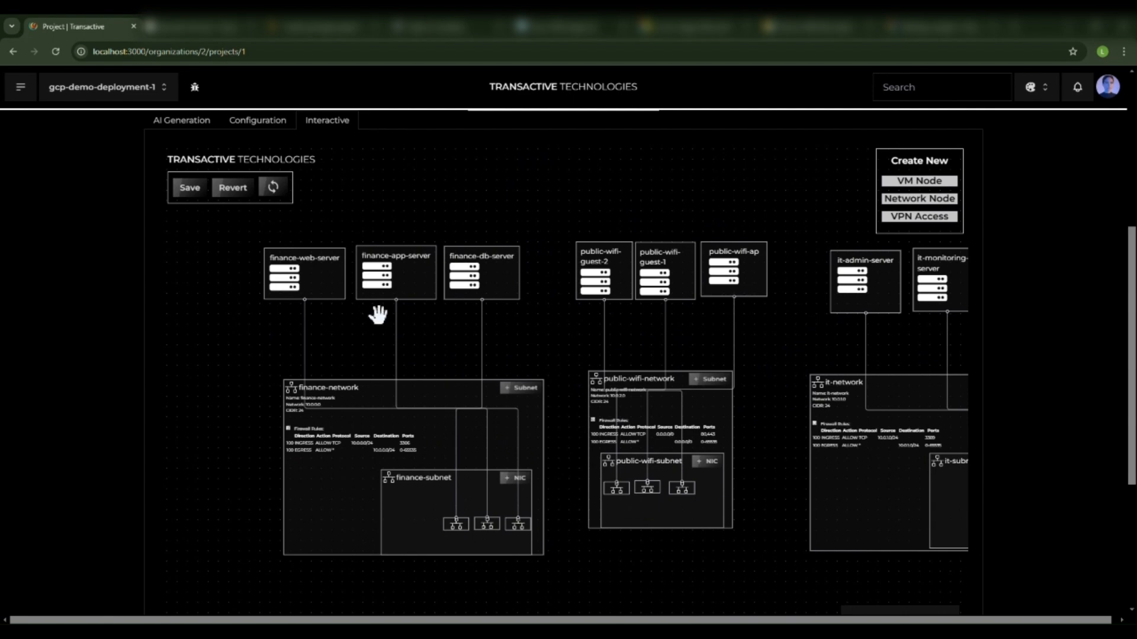
{"action": "double_click", "coordinate": [329, 286]}
{"action": "left_click", "coordinate": [420, 272]}
{"action": "left_click", "coordinate": [421, 273]}
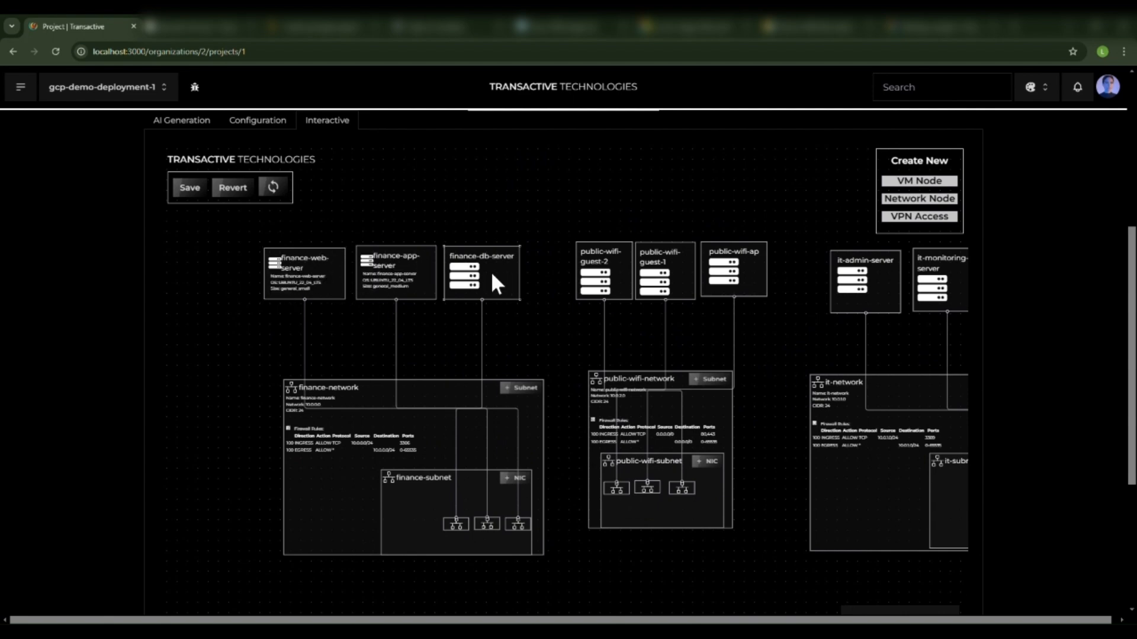
{"action": "double_click", "coordinate": [505, 287]}
{"action": "double_click", "coordinate": [625, 282]}
{"action": "double_click", "coordinate": [673, 282]}
{"action": "double_click", "coordinate": [743, 291]}
{"action": "double_click", "coordinate": [852, 275]}
{"action": "double_click", "coordinate": [804, 283]}
{"action": "double_click", "coordinate": [870, 290]}
{"action": "scroll", "coordinate": [749, 286], "scroll_direction": "up", "scroll_amount": 3}
{"action": "left_click_drag", "start_coordinate": [749, 379], "coordinate": [683, 382]}
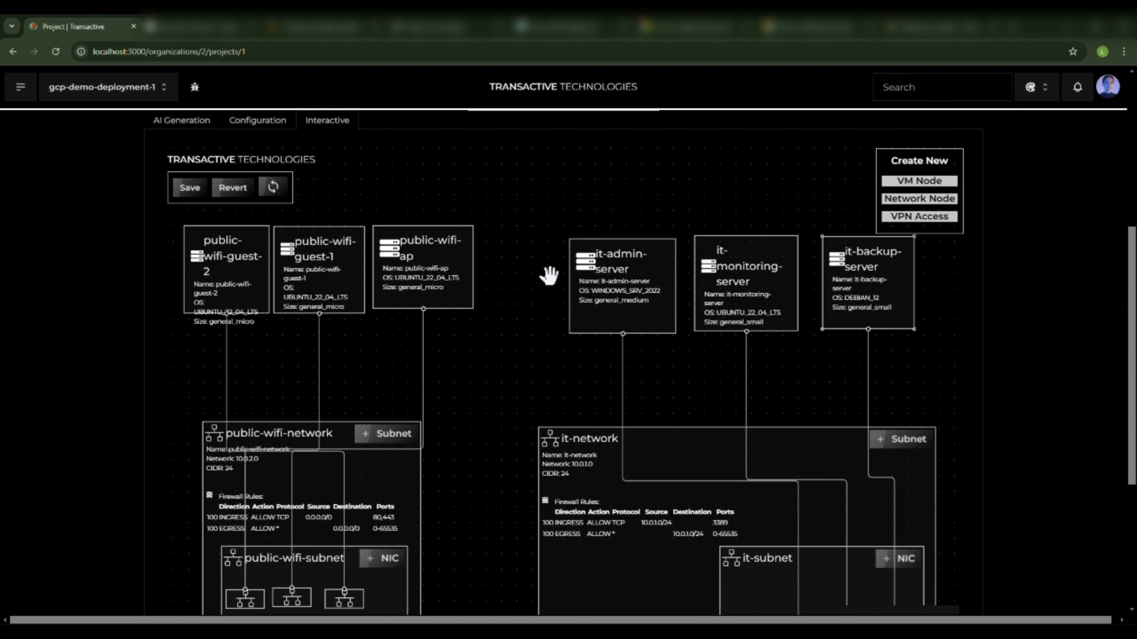
{"action": "left_click_drag", "start_coordinate": [549, 274], "coordinate": [870, 296]}
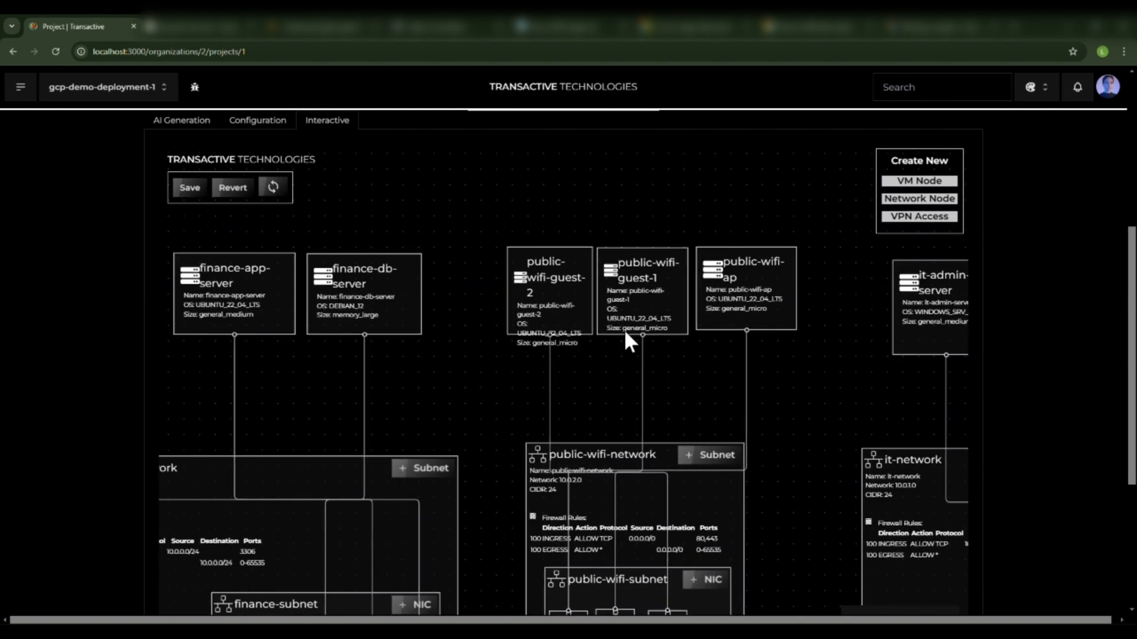
{"action": "left_click_drag", "start_coordinate": [478, 289], "coordinate": [636, 279]}
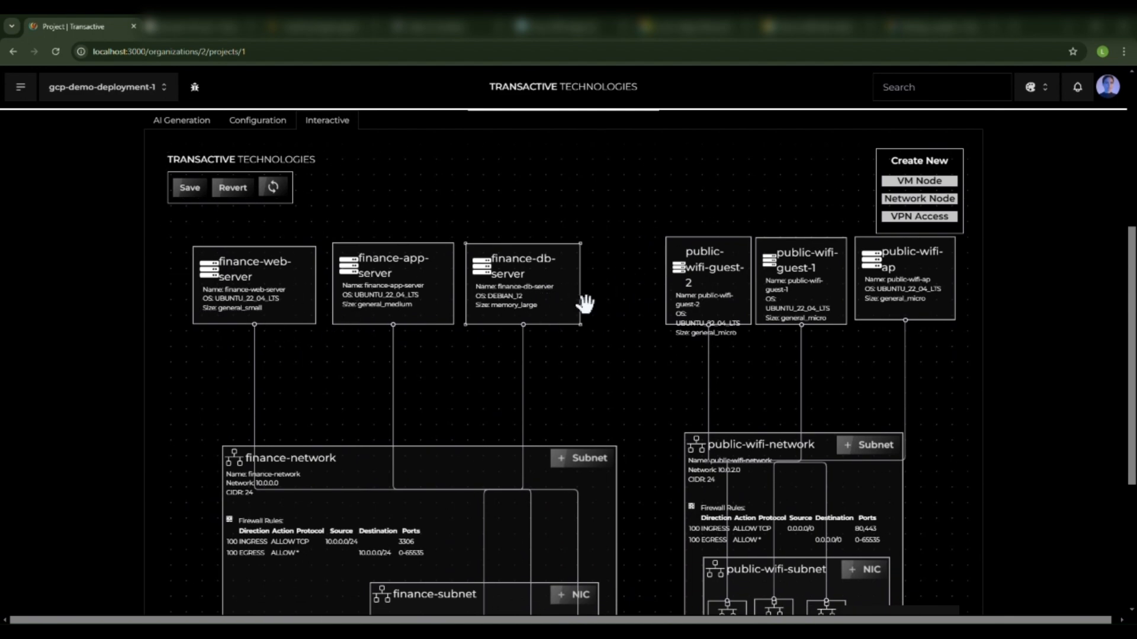
{"action": "scroll", "coordinate": [634, 320], "scroll_direction": "down", "scroll_amount": 3}
{"action": "left_click_drag", "start_coordinate": [637, 320], "coordinate": [539, 331]}
{"action": "scroll", "coordinate": [539, 331], "scroll_direction": "down", "scroll_amount": 2}
{"action": "scroll", "coordinate": [1041, 279], "scroll_direction": "up", "scroll_amount": 3}
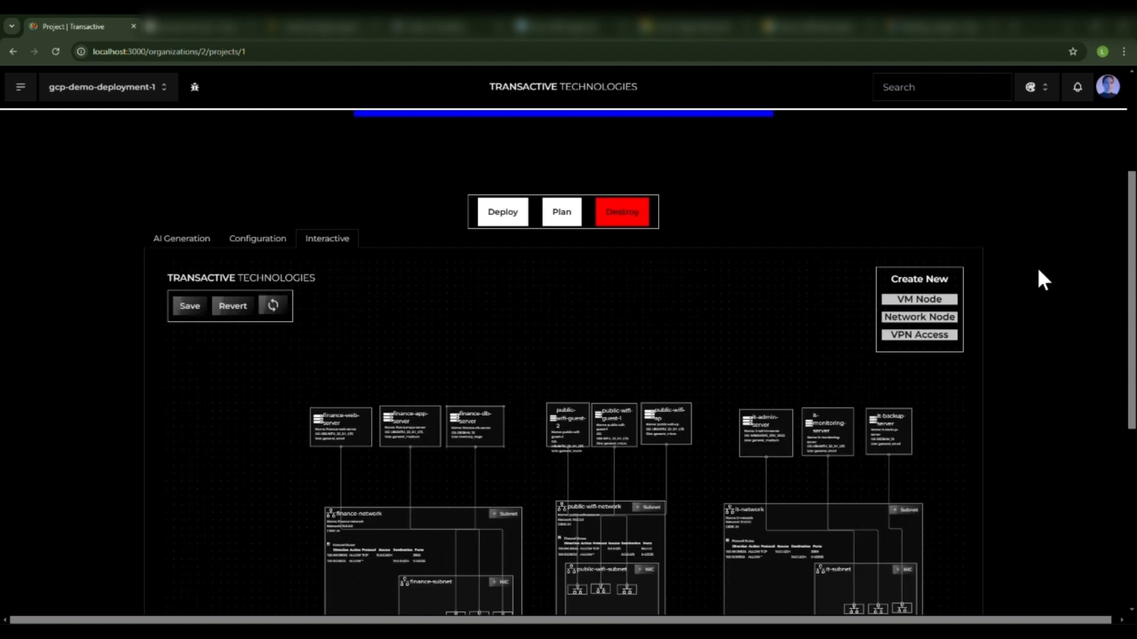
Deploy the project to GCP, entering the credentials password and verification code to continue
{"action": "left_click", "coordinate": [509, 271]}
{"action": "type", "text": "•••"}
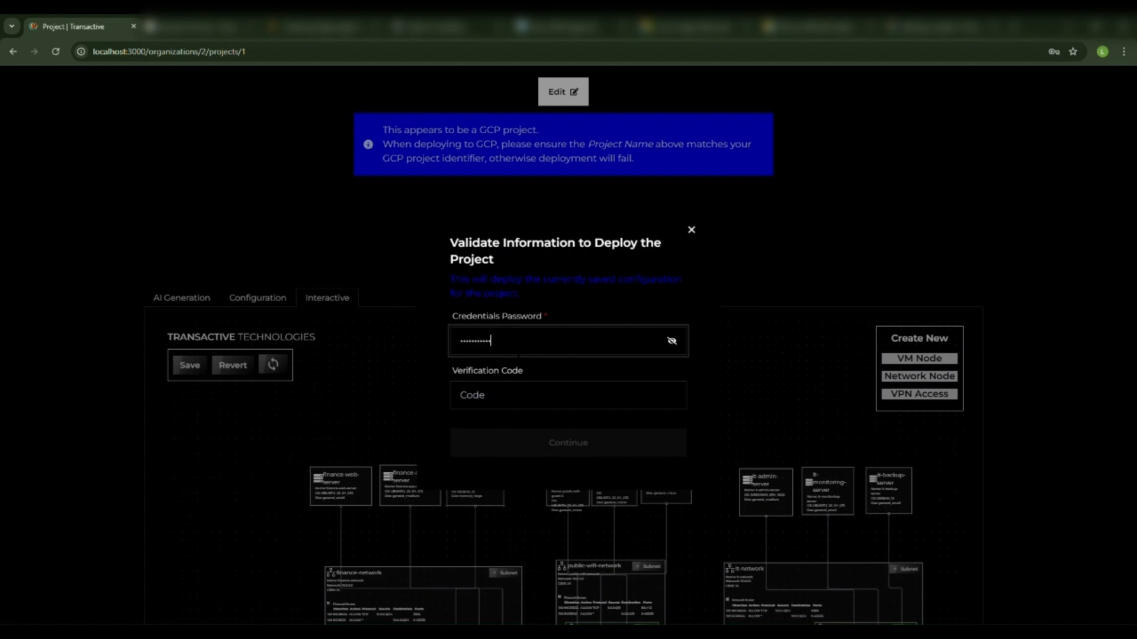
{"action": "left_click", "coordinate": [502, 384]}
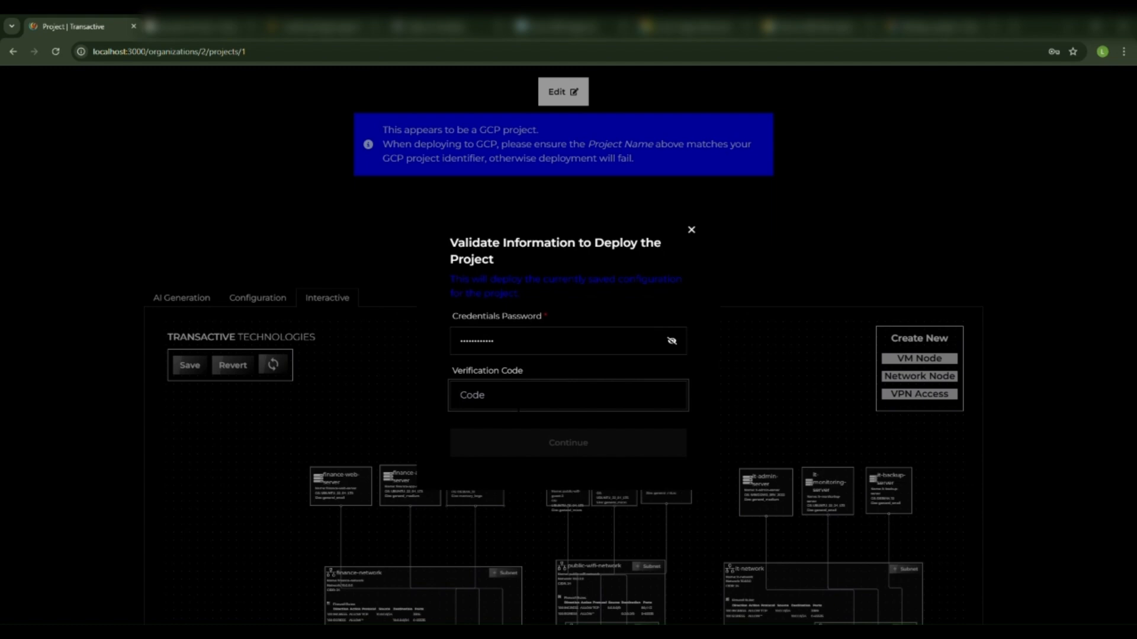
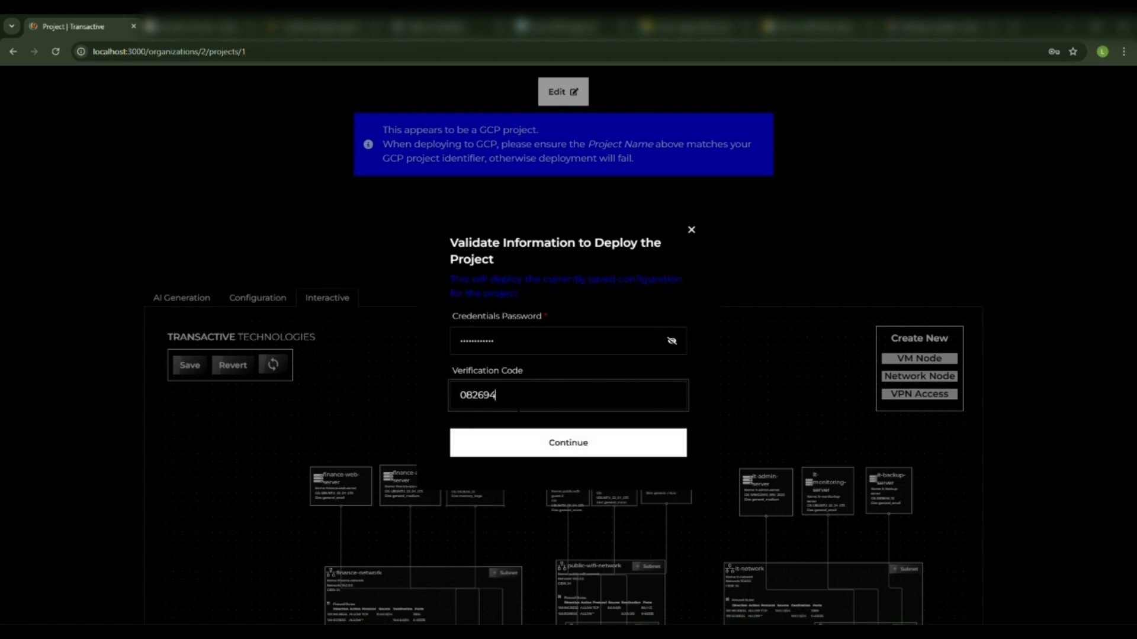
{"action": "left_click", "coordinate": [543, 449]}
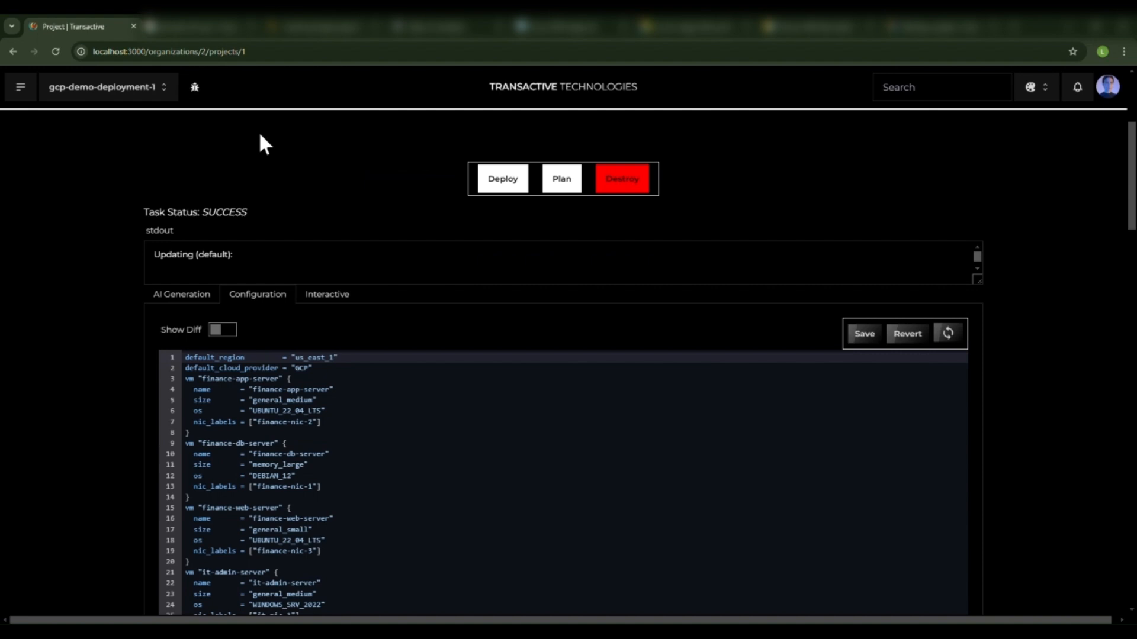
Enlarge the stdout deployment log panel and scroll through its output
{"action": "left_click_drag", "start_coordinate": [986, 297], "coordinate": [985, 491]}
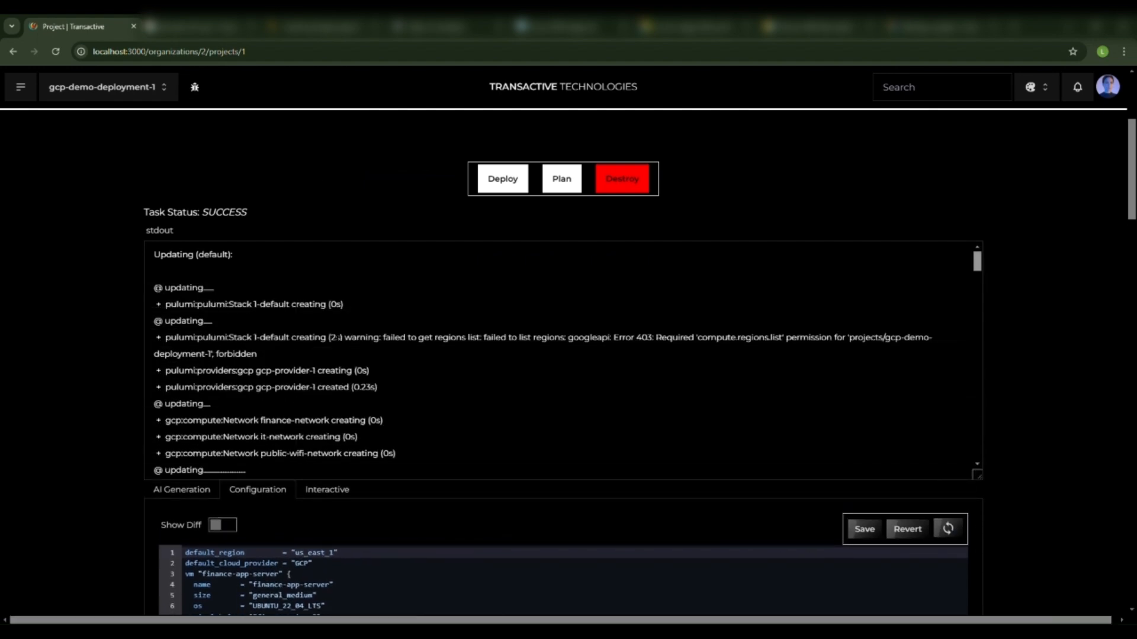
{"action": "scroll", "coordinate": [563, 360], "scroll_direction": "down", "scroll_amount": 2}
{"action": "scroll", "coordinate": [562, 360], "scroll_direction": "up", "scroll_amount": 2}
{"action": "scroll", "coordinate": [563, 360], "scroll_direction": "down", "scroll_amount": 1}
{"action": "scroll", "coordinate": [563, 360], "scroll_direction": "up", "scroll_amount": 1}
{"action": "left_click_drag", "start_coordinate": [974, 269], "coordinate": [974, 278]}
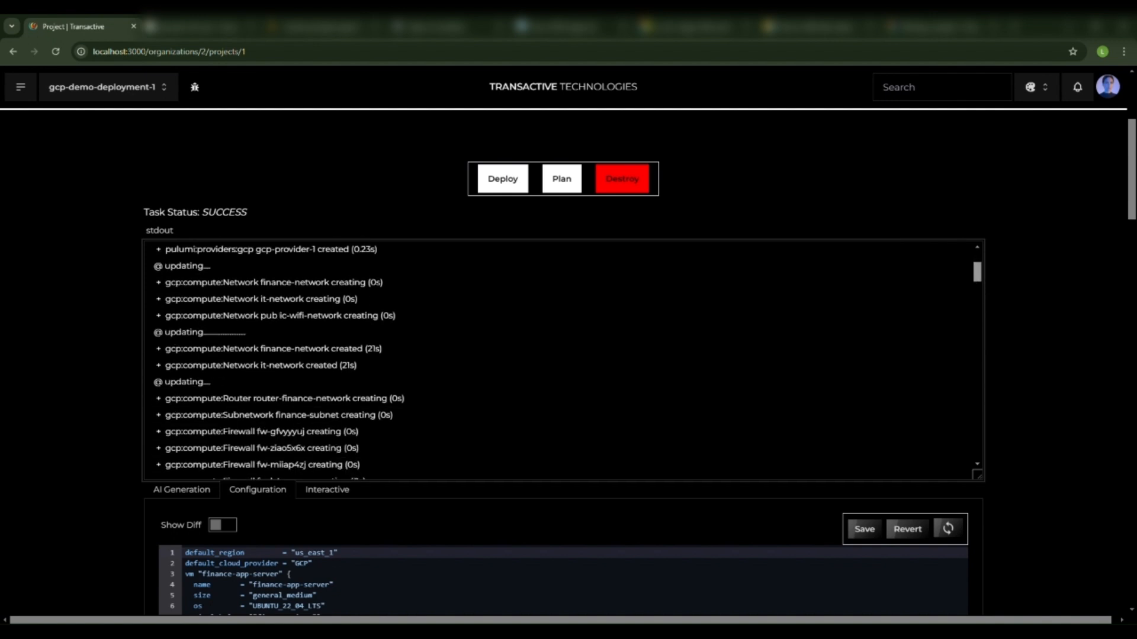
{"action": "scroll", "coordinate": [237, 299], "scroll_direction": "down", "scroll_amount": 2}
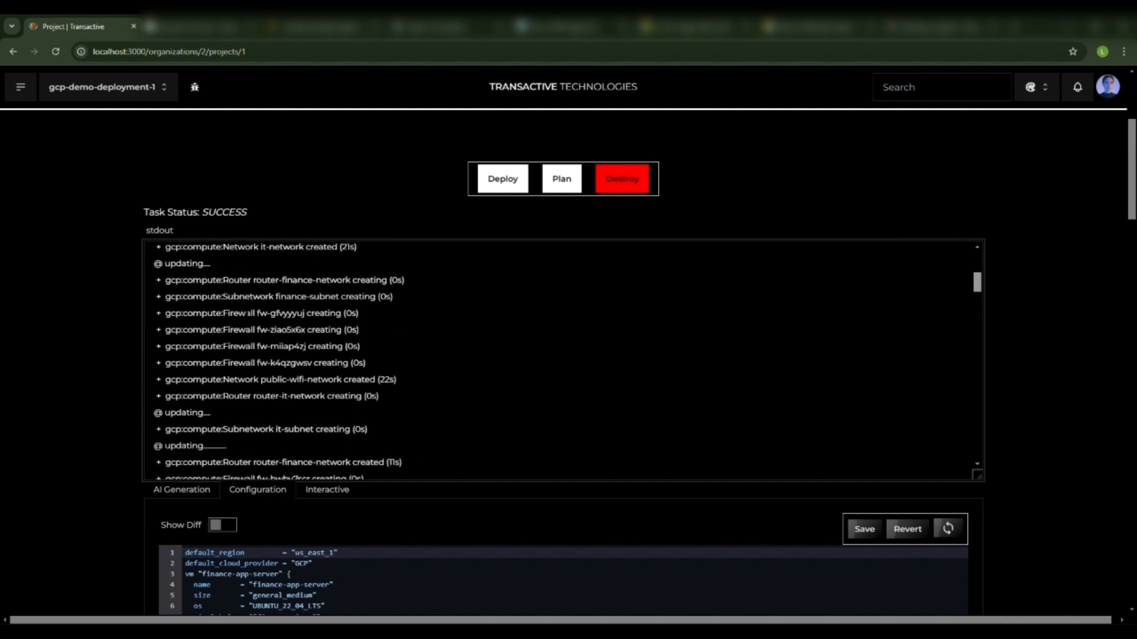
{"action": "scroll", "coordinate": [335, 395], "scroll_direction": "down", "scroll_amount": 6}
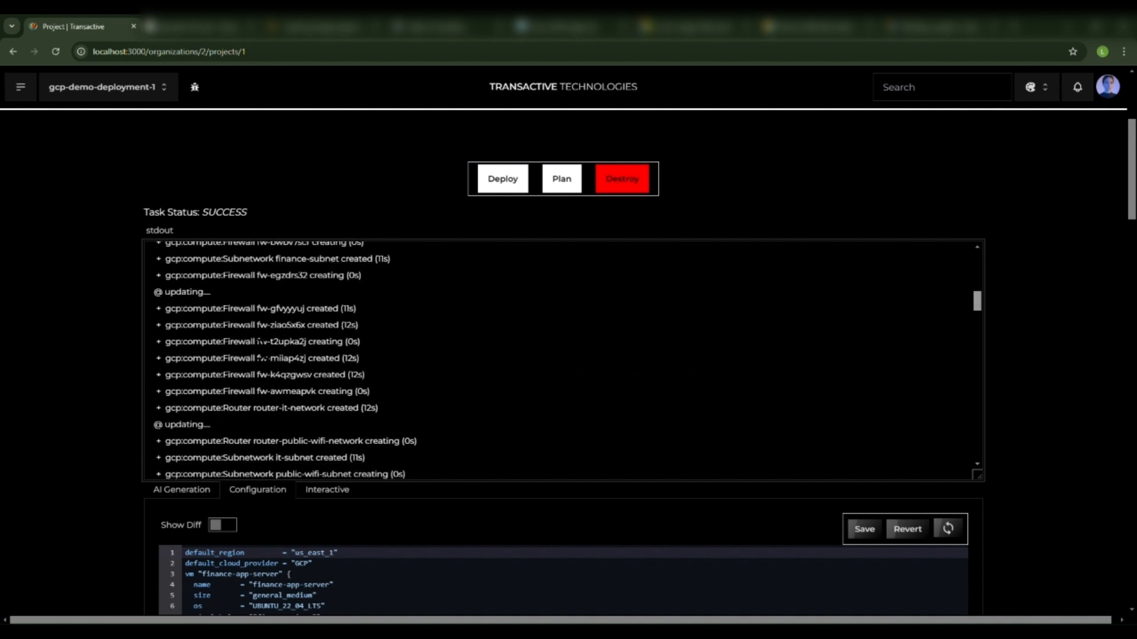
{"action": "scroll", "coordinate": [248, 313], "scroll_direction": "down", "scroll_amount": 6}
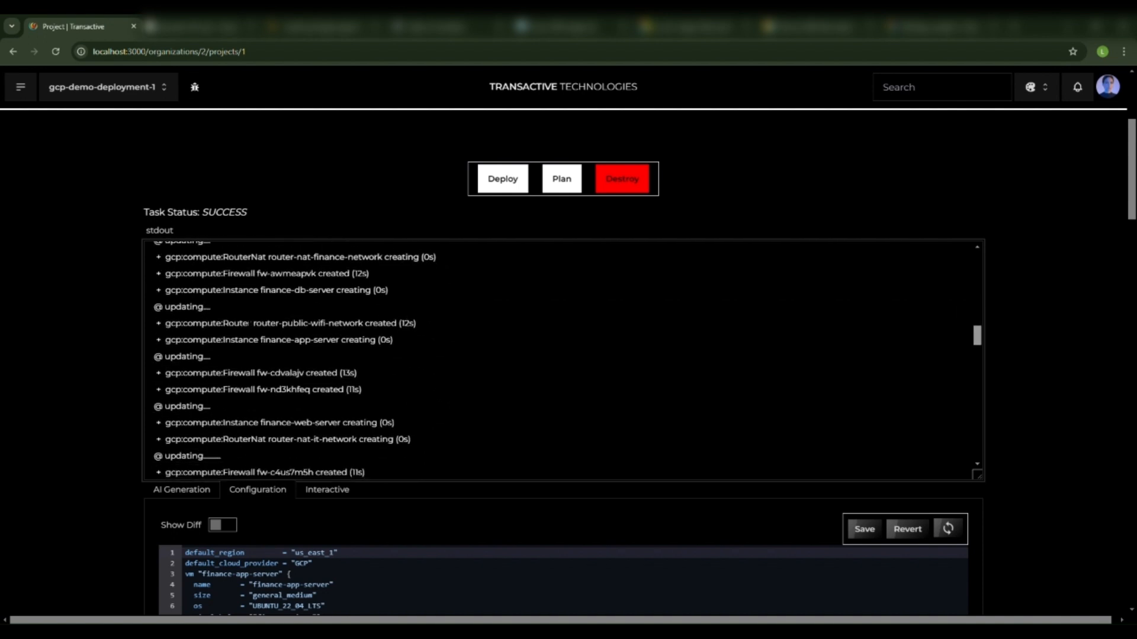
{"action": "scroll", "coordinate": [248, 313], "scroll_direction": "up", "scroll_amount": 1}
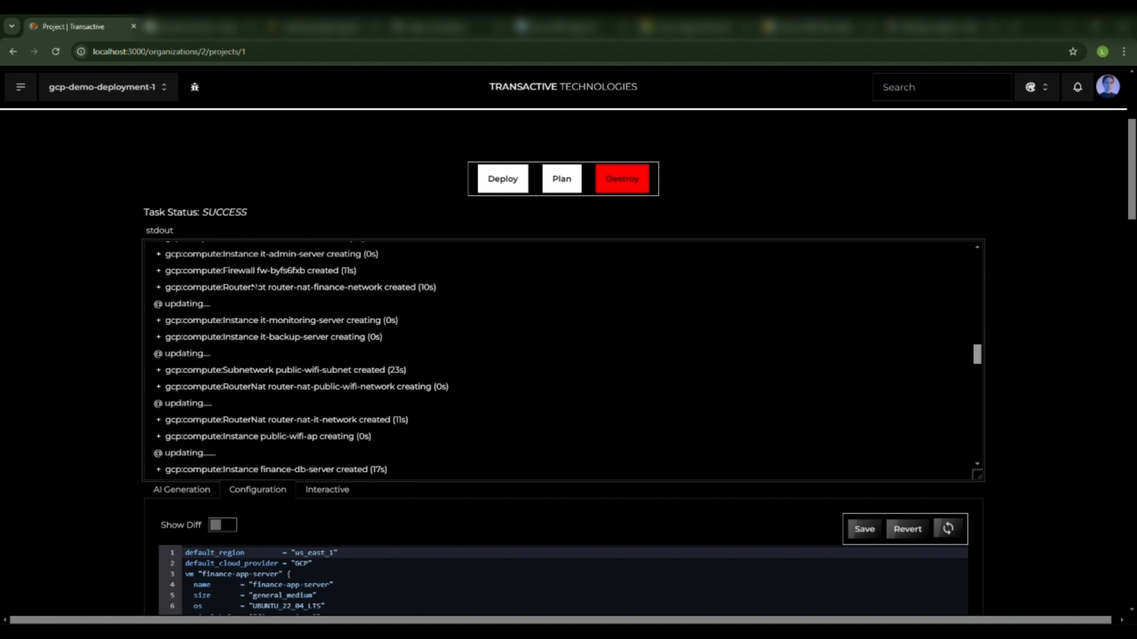
Check the RouterNat entry and the summary of 35 resources created in 1m30s
{"action": "double_click", "coordinate": [247, 288]}
{"action": "left_click", "coordinate": [353, 288]}
{"action": "scroll", "coordinate": [353, 288], "scroll_direction": "down", "scroll_amount": 3}
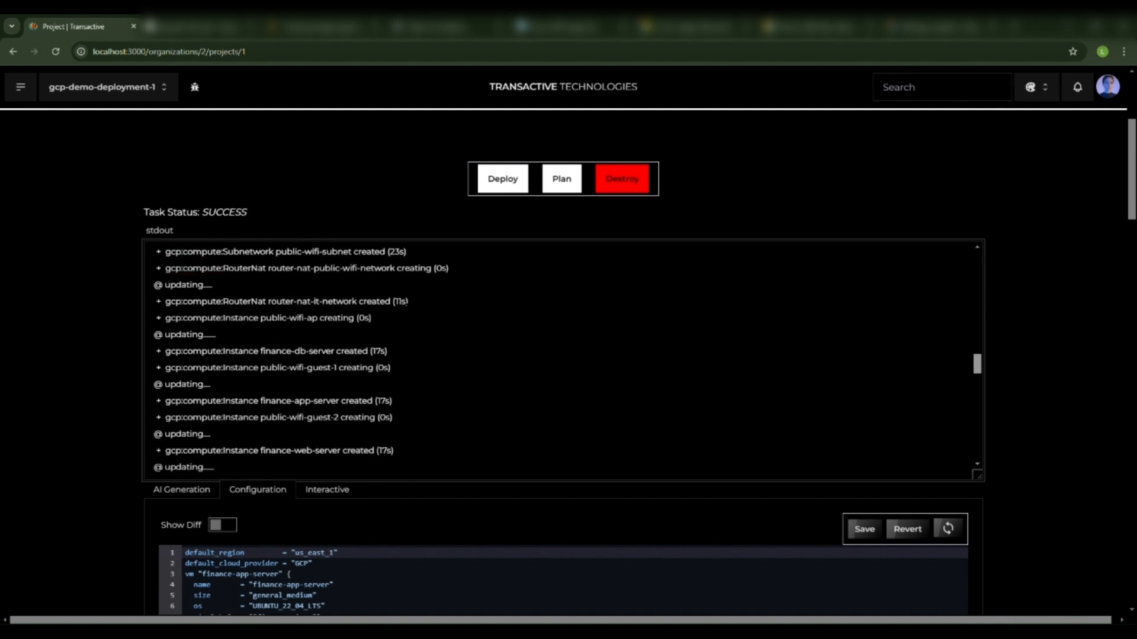
{"action": "scroll", "coordinate": [262, 309], "scroll_direction": "down", "scroll_amount": 1}
{"action": "scroll", "coordinate": [263, 309], "scroll_direction": "up", "scroll_amount": 1}
{"action": "left_click_drag", "start_coordinate": [193, 293], "coordinate": [356, 309]}
{"action": "left_click", "coordinate": [356, 309]}
{"action": "scroll", "coordinate": [320, 359], "scroll_direction": "down", "scroll_amount": 10}
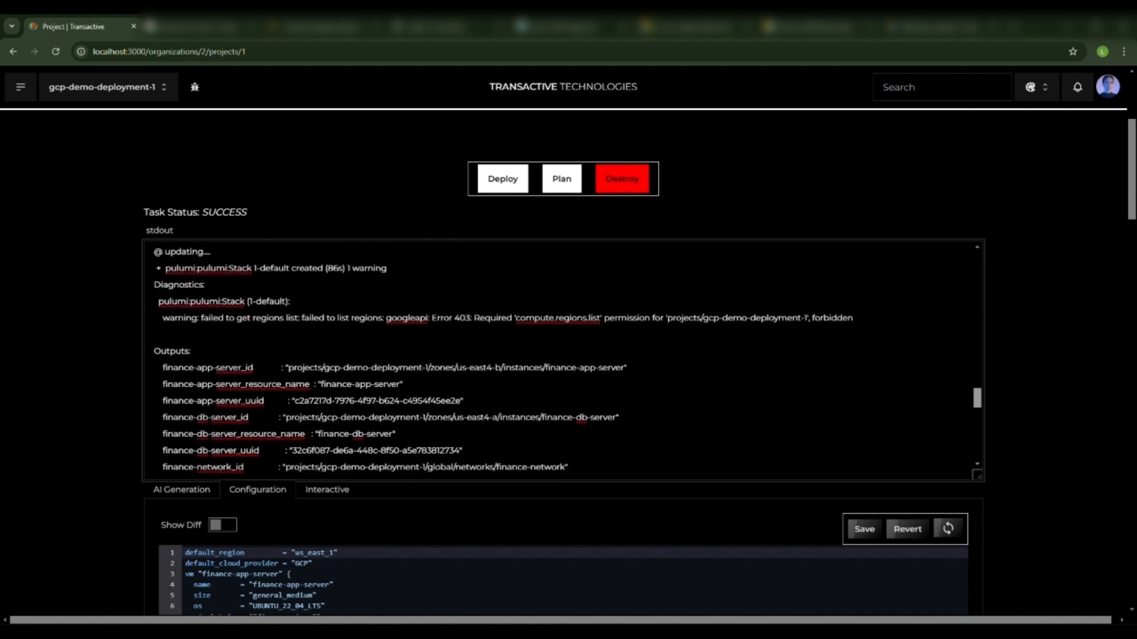
{"action": "scroll", "coordinate": [277, 339], "scroll_direction": "down", "scroll_amount": 10}
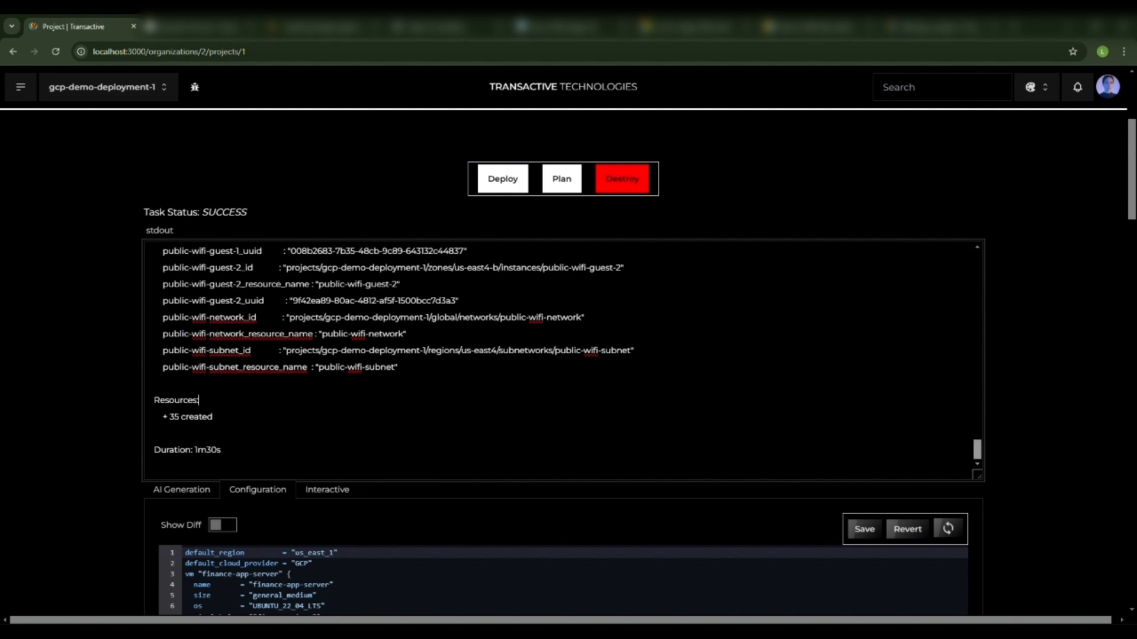
{"action": "left_click", "coordinate": [218, 450]}
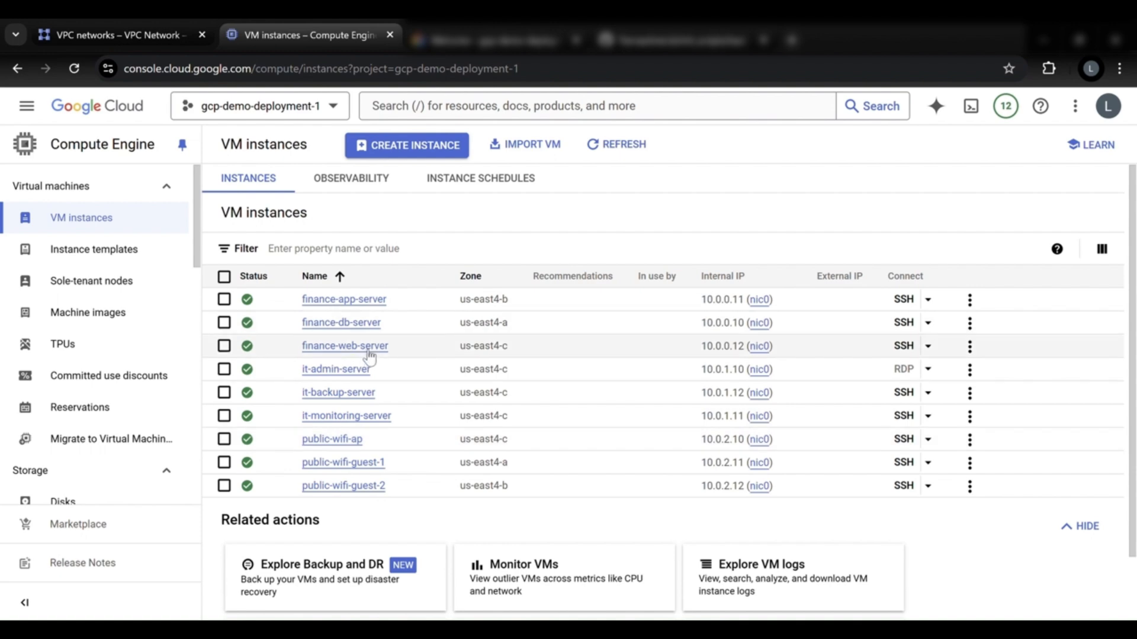
Confirm finance-db-server runs on machine type e2-highmem-2
{"action": "left_click", "coordinate": [367, 323]}
{"action": "scroll", "coordinate": [419, 324], "scroll_direction": "down", "scroll_amount": 9}
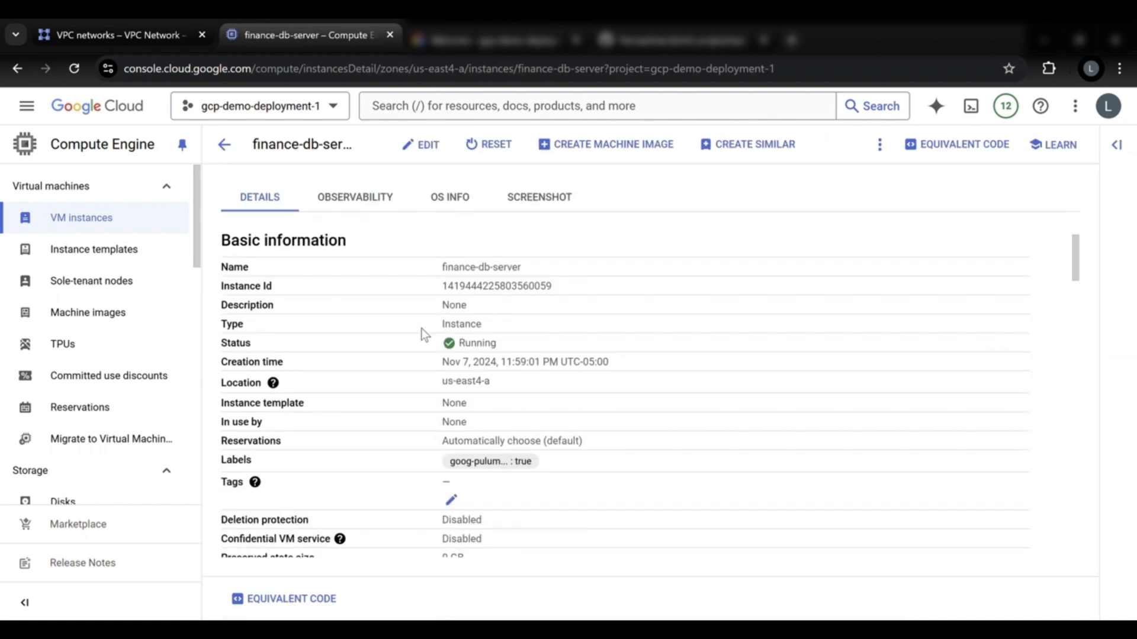
{"action": "scroll", "coordinate": [418, 325], "scroll_direction": "up", "scroll_amount": 4}
{"action": "triple_click", "coordinate": [474, 472]}
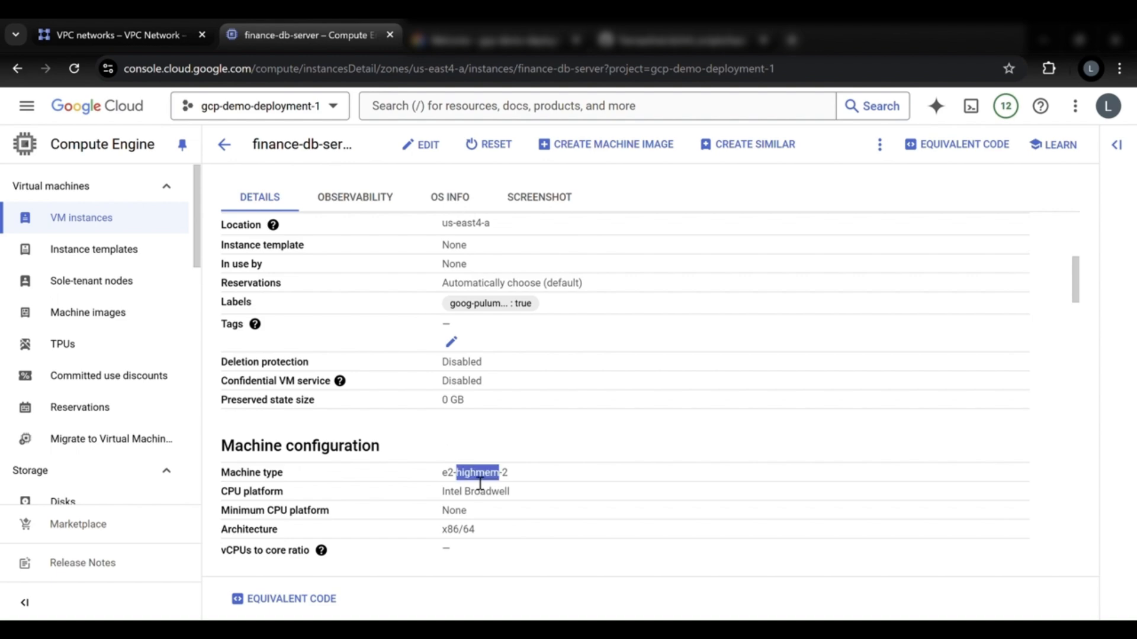
{"action": "left_click", "coordinate": [437, 427]}
{"action": "scroll", "coordinate": [436, 423], "scroll_direction": "up", "scroll_amount": 4}
{"action": "scroll", "coordinate": [389, 358], "scroll_direction": "down", "scroll_amount": 15}
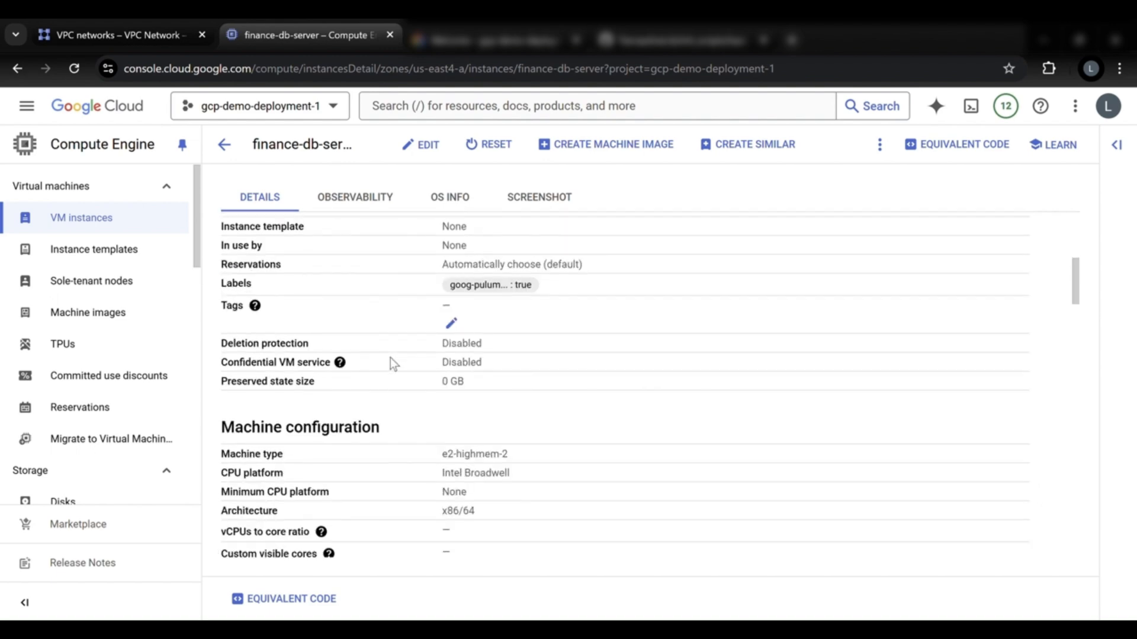
{"action": "scroll", "coordinate": [331, 364], "scroll_direction": "up", "scroll_amount": 1}
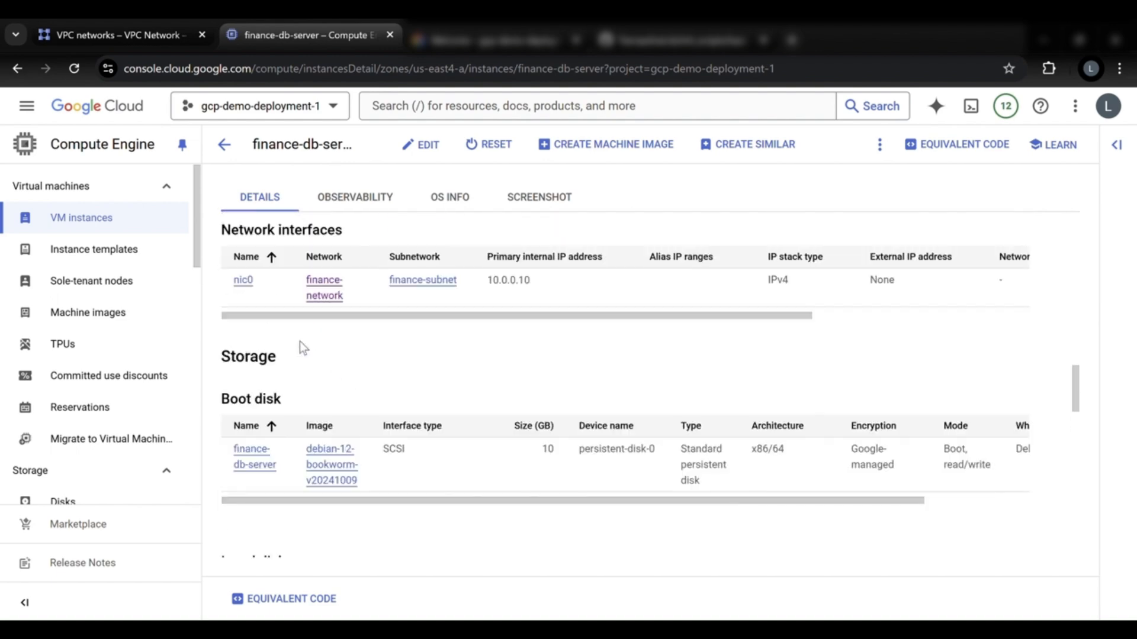
{"action": "scroll", "coordinate": [486, 296], "scroll_direction": "down", "scroll_amount": 1}
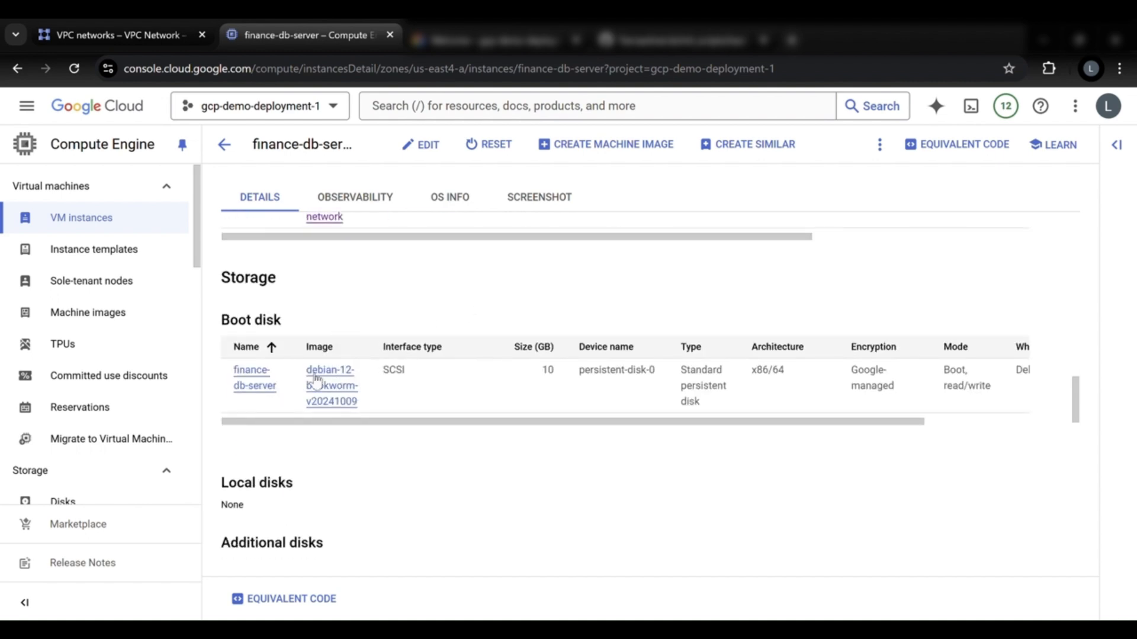
{"action": "left_click", "coordinate": [224, 145]}
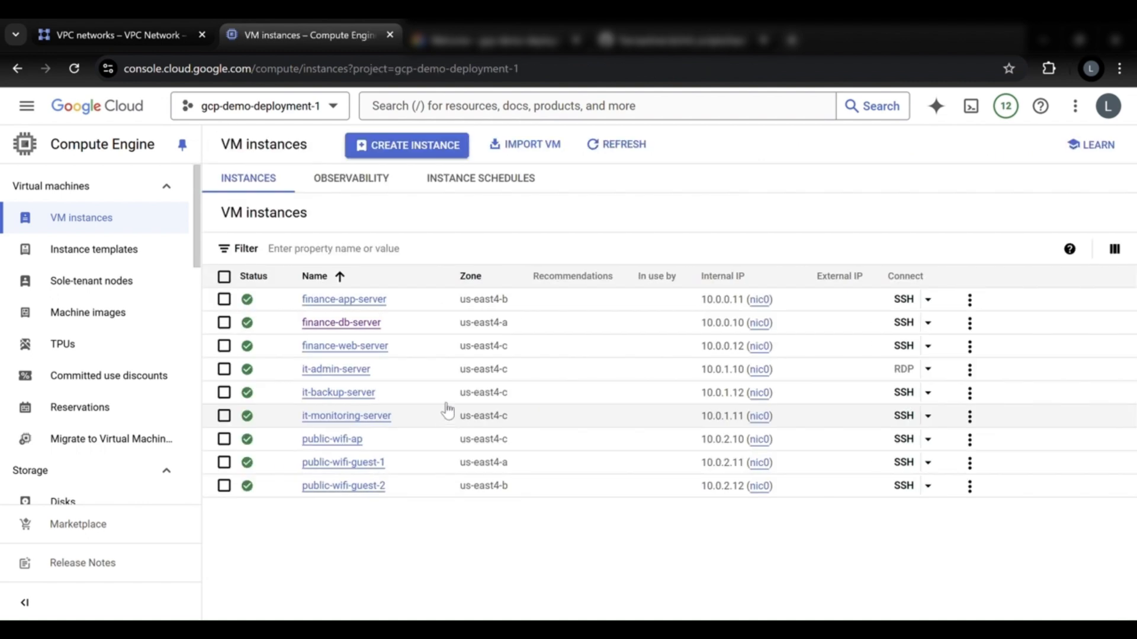
Confirm public-wifi-guest-1 is an e2-micro on public-wifi-subnet with an Ubuntu 22.04 boot image
{"action": "left_click", "coordinate": [372, 462]}
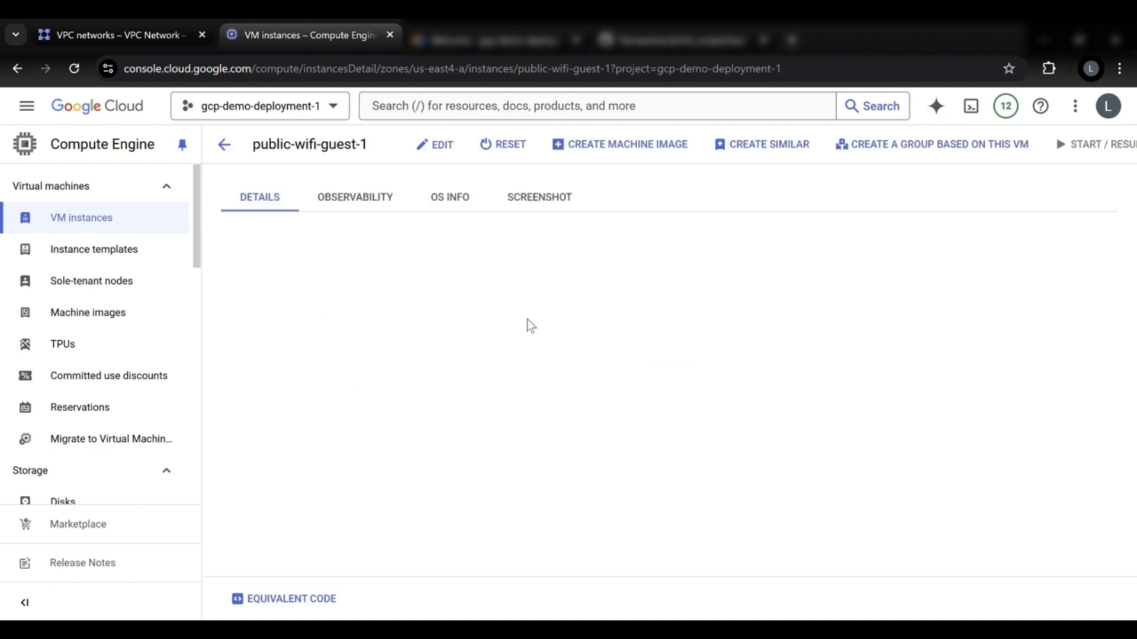
{"action": "scroll", "coordinate": [488, 337], "scroll_direction": "down", "scroll_amount": 5}
{"action": "scroll", "coordinate": [488, 339], "scroll_direction": "down", "scroll_amount": 3}
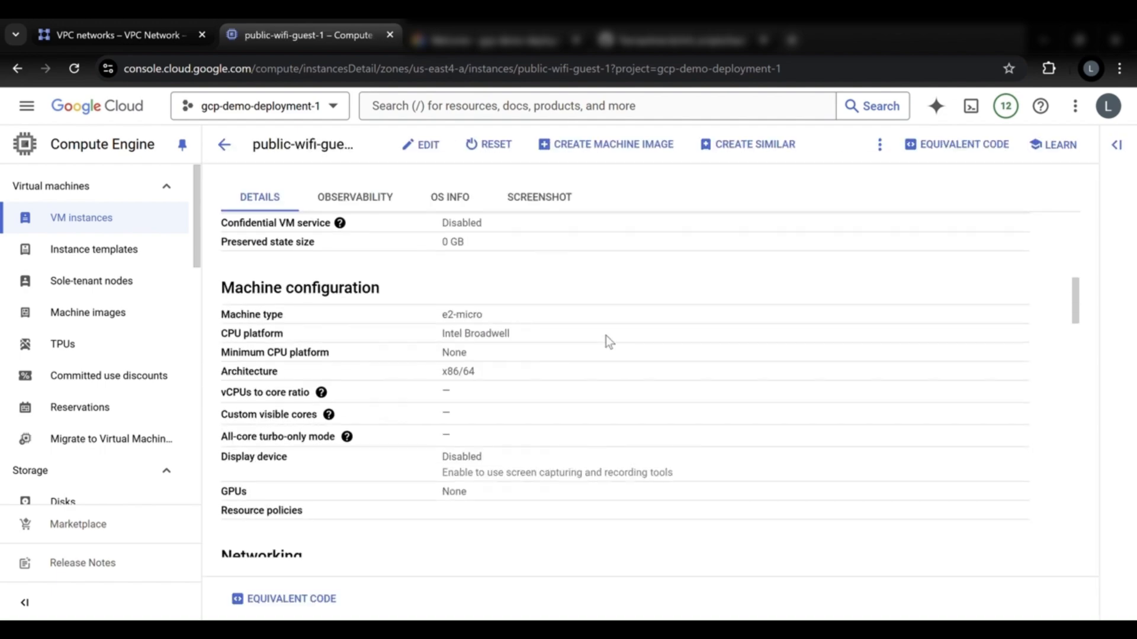
{"action": "double_click", "coordinate": [468, 316]}
{"action": "scroll", "coordinate": [485, 331], "scroll_direction": "down", "scroll_amount": 2}
{"action": "scroll", "coordinate": [529, 343], "scroll_direction": "down", "scroll_amount": 9}
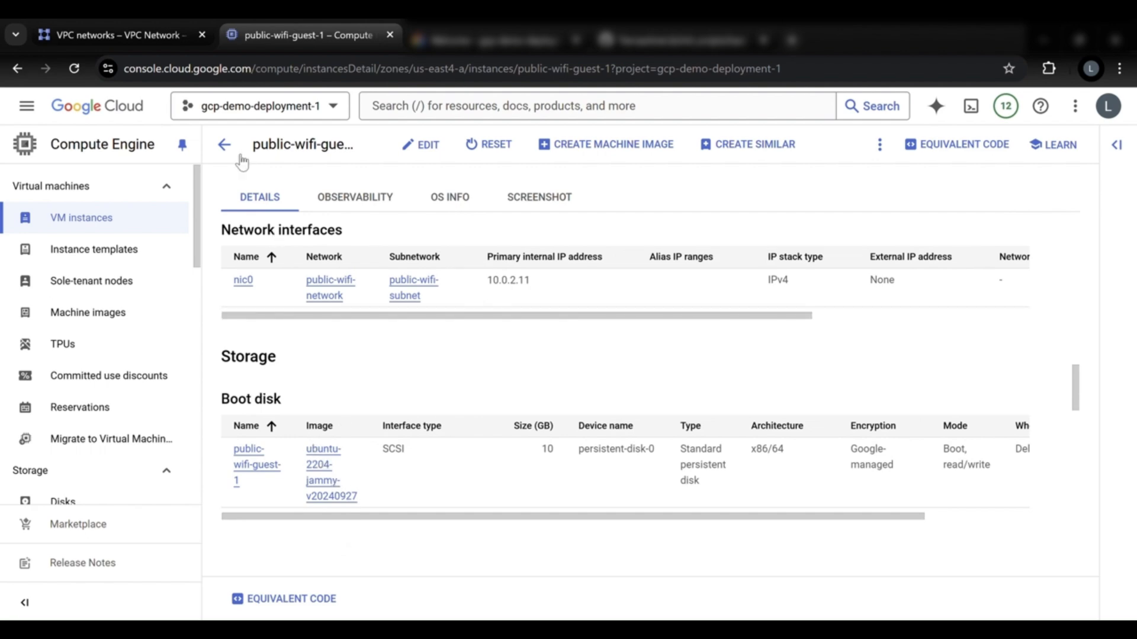
{"action": "left_click", "coordinate": [224, 144]}
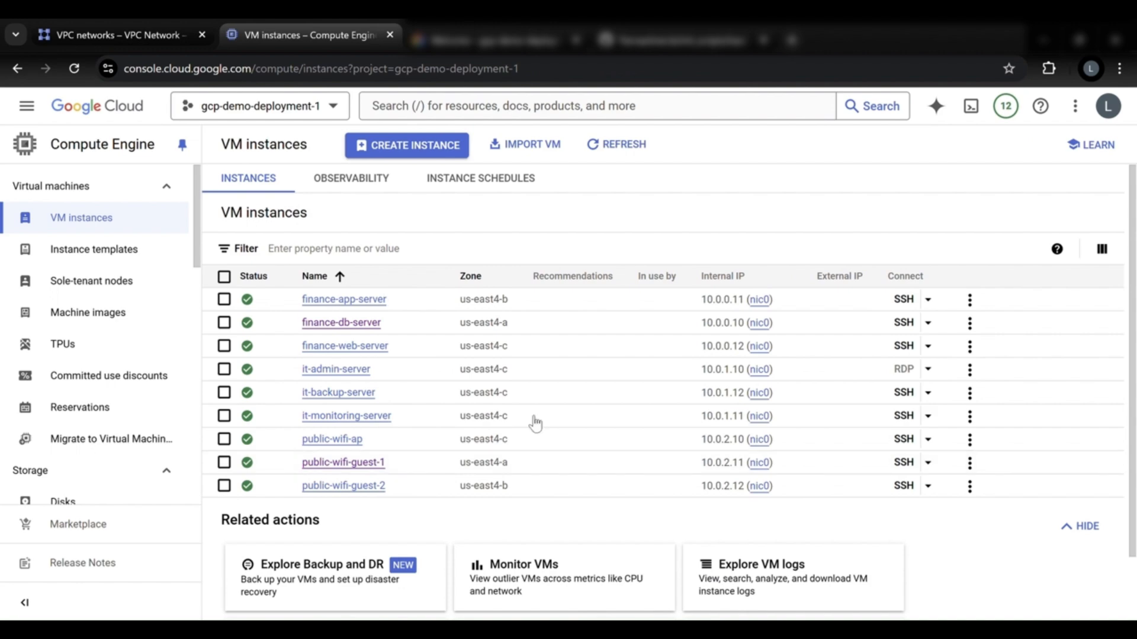
{"action": "left_click", "coordinate": [26, 106]}
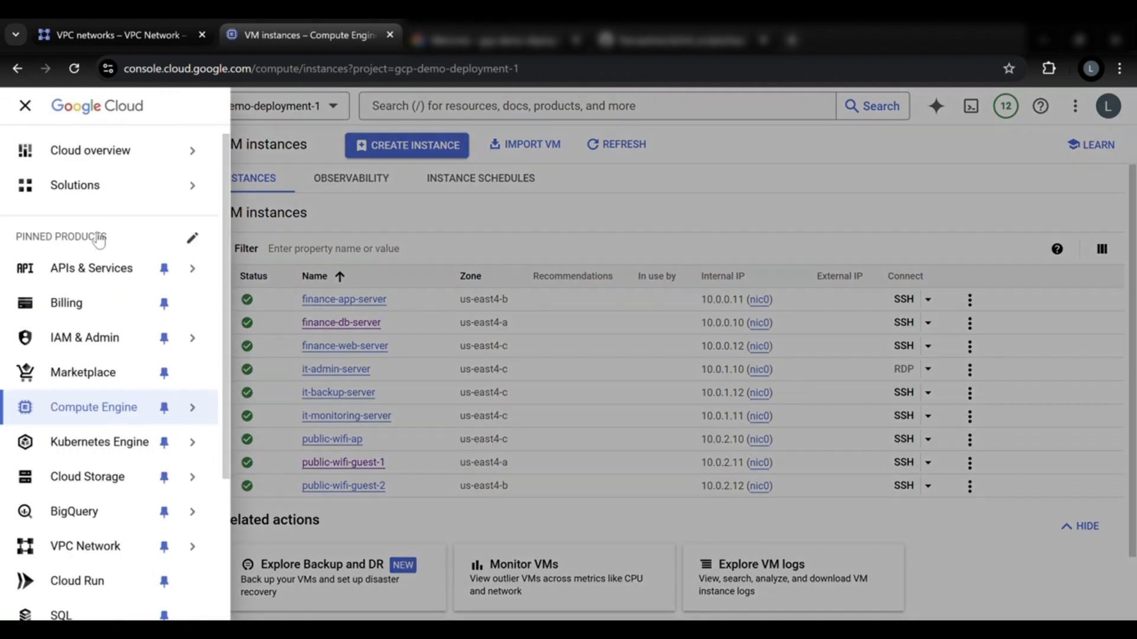
{"action": "left_click", "coordinate": [69, 546]}
{"action": "scroll", "coordinate": [534, 318], "scroll_direction": "down", "scroll_amount": 2}
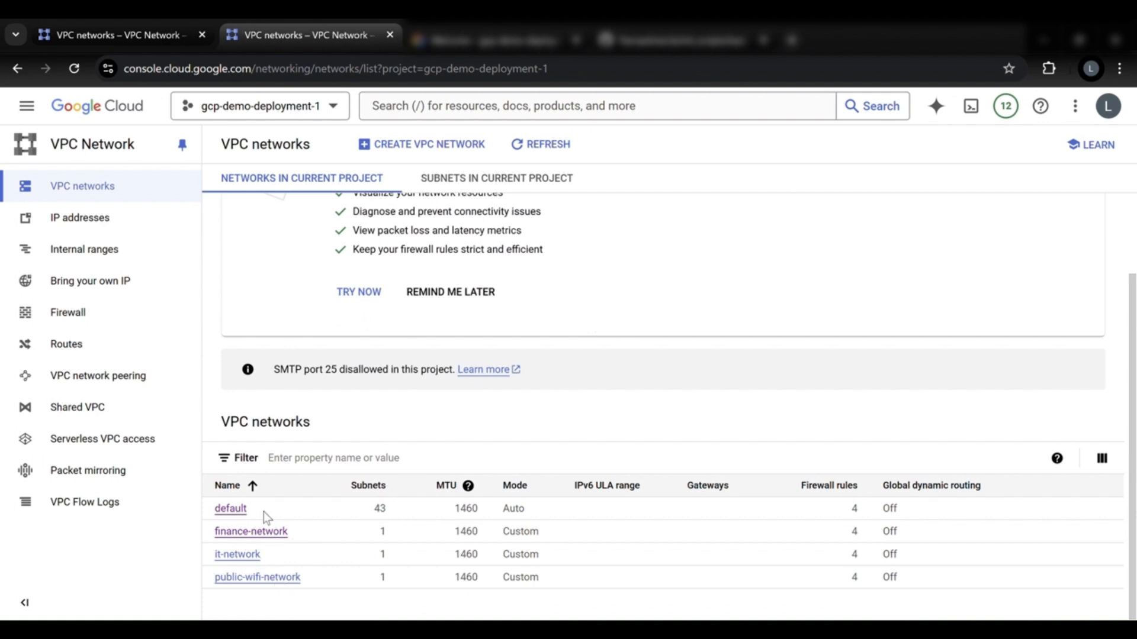
{"action": "left_click", "coordinate": [251, 533]}
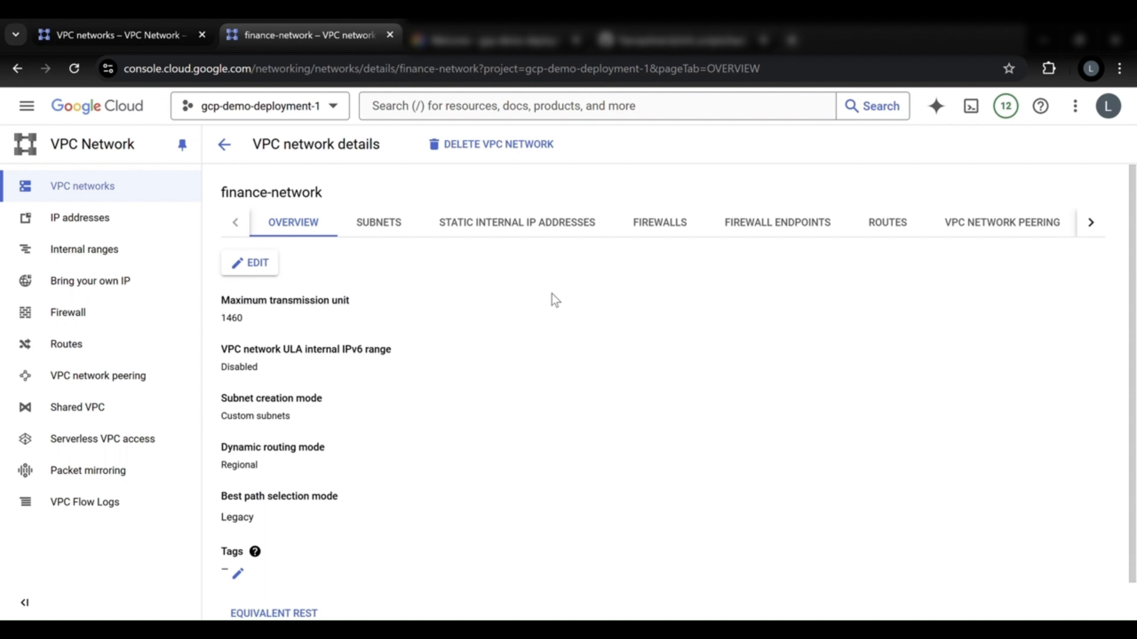
{"action": "left_click", "coordinate": [382, 224]}
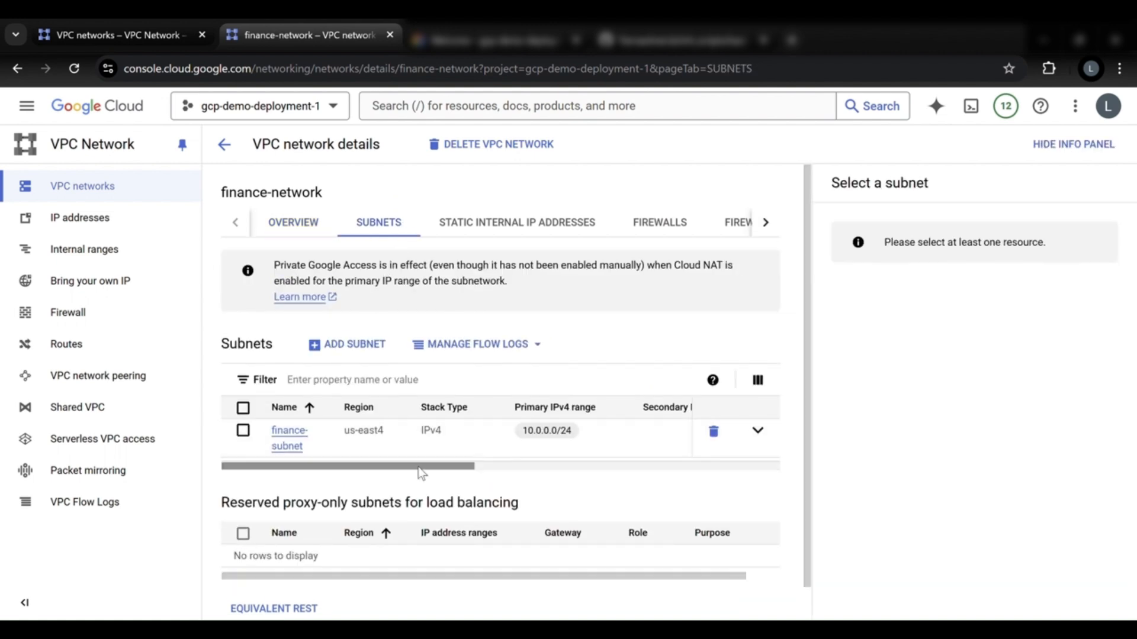
{"action": "left_click", "coordinate": [659, 223]}
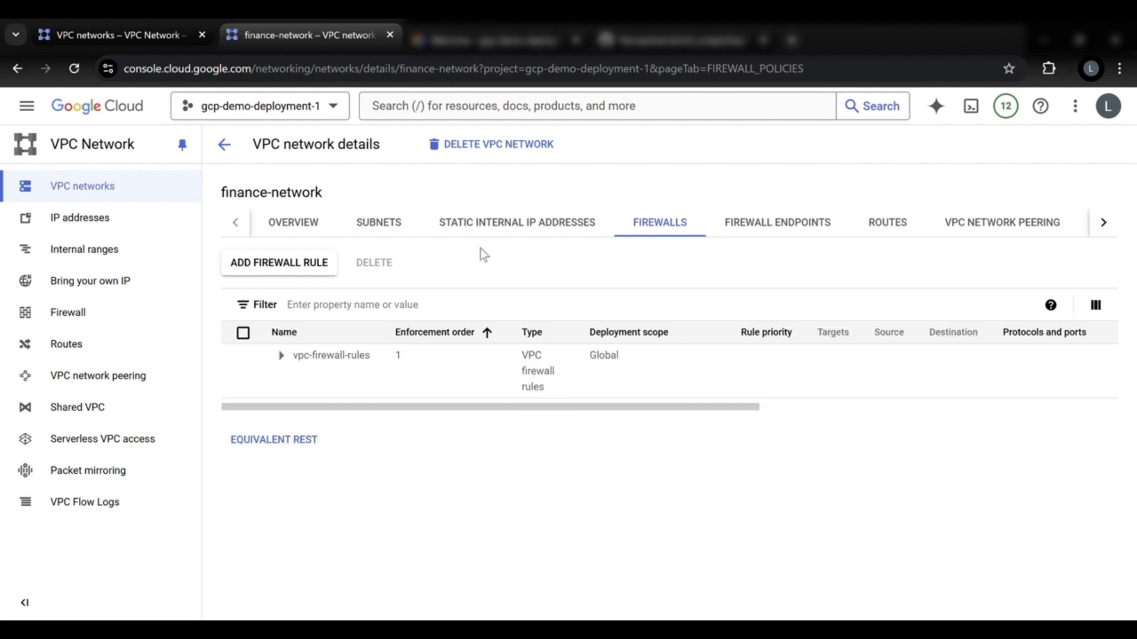
{"action": "left_click", "coordinate": [282, 356]}
{"action": "scroll", "coordinate": [679, 349], "scroll_direction": "down", "scroll_amount": 2}
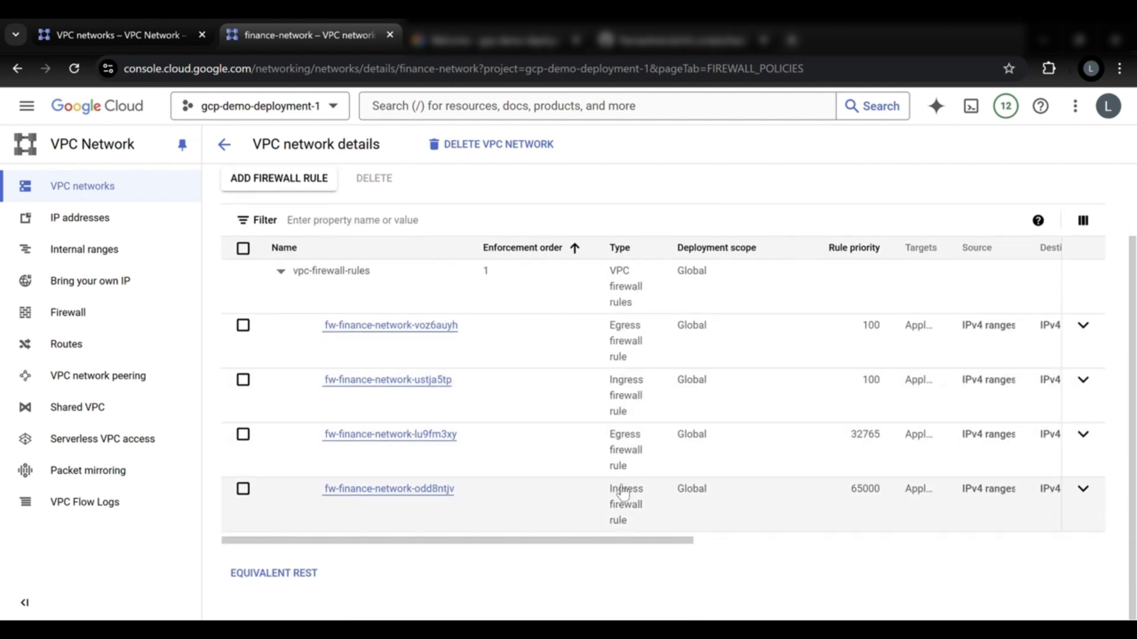
{"action": "left_click_drag", "start_coordinate": [642, 540], "coordinate": [766, 544]}
{"action": "left_click", "coordinate": [1083, 381]}
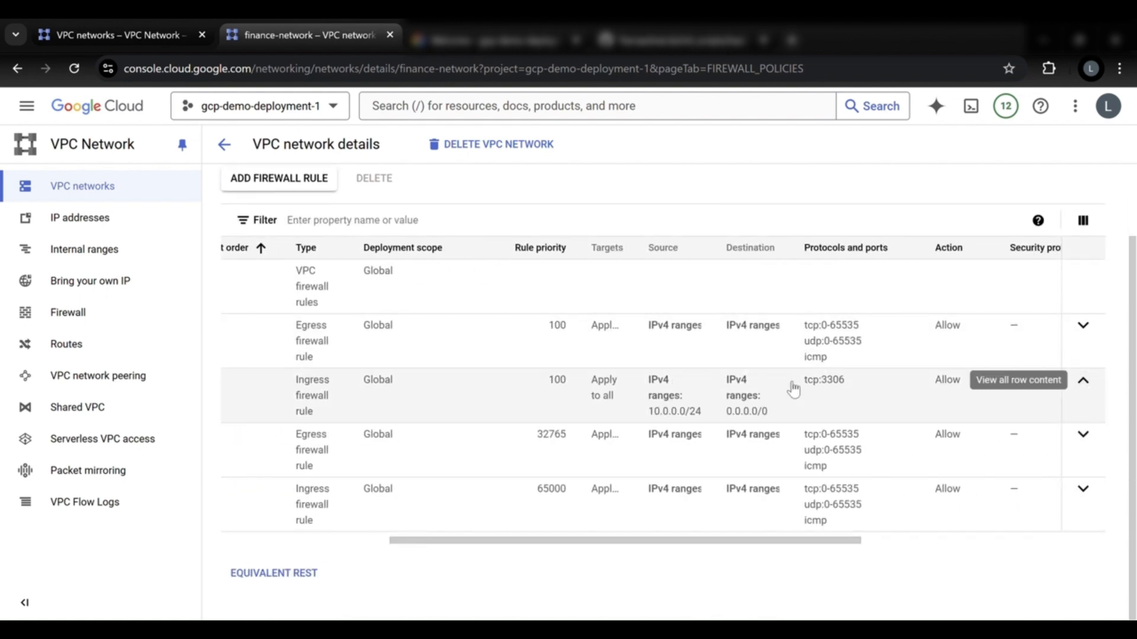
{"action": "left_click", "coordinate": [1083, 326]}
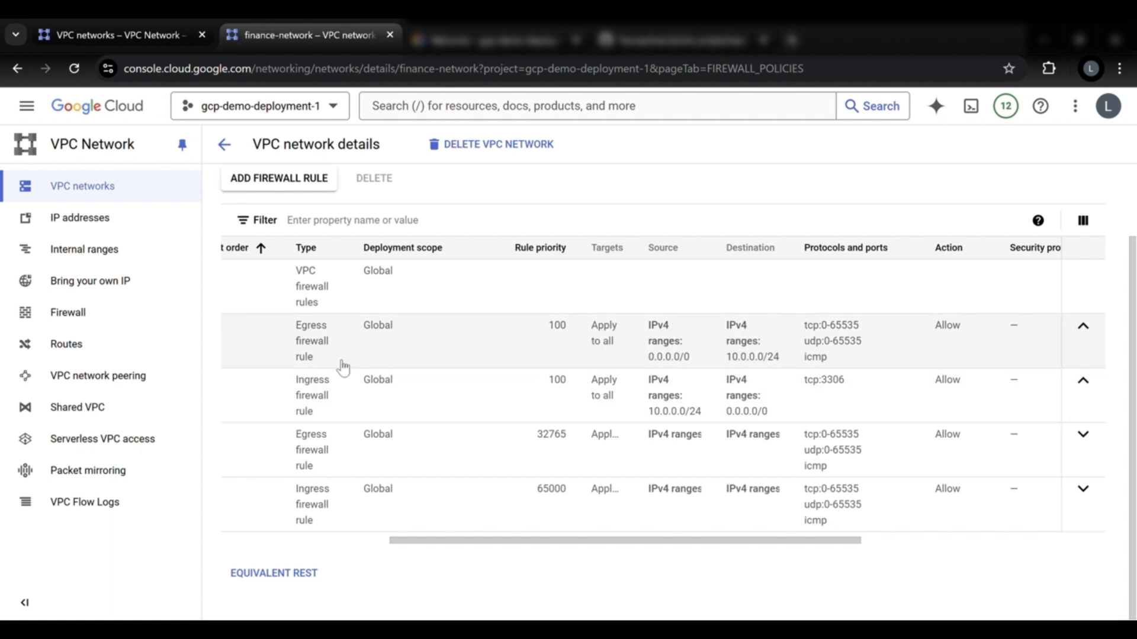
{"action": "mouse_move", "coordinate": [669, 542]}
{"action": "left_mouse_down"}
{"action": "mouse_move", "coordinate": [645, 543]}
{"action": "mouse_move", "coordinate": [666, 541]}
{"action": "left_mouse_up"}
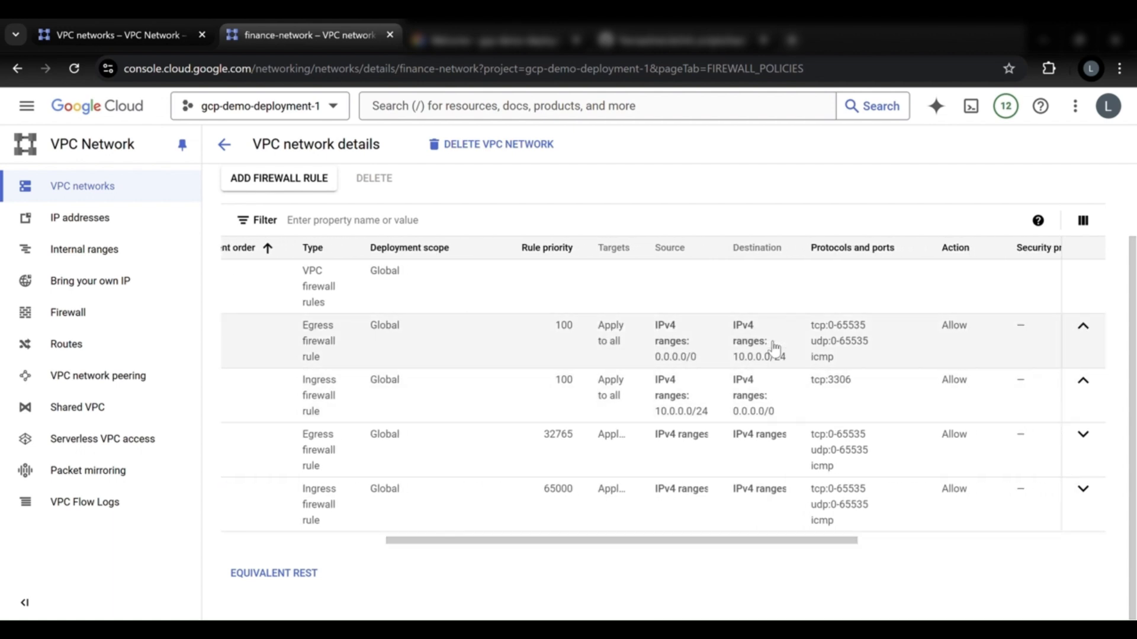
{"action": "left_click", "coordinate": [778, 363]}
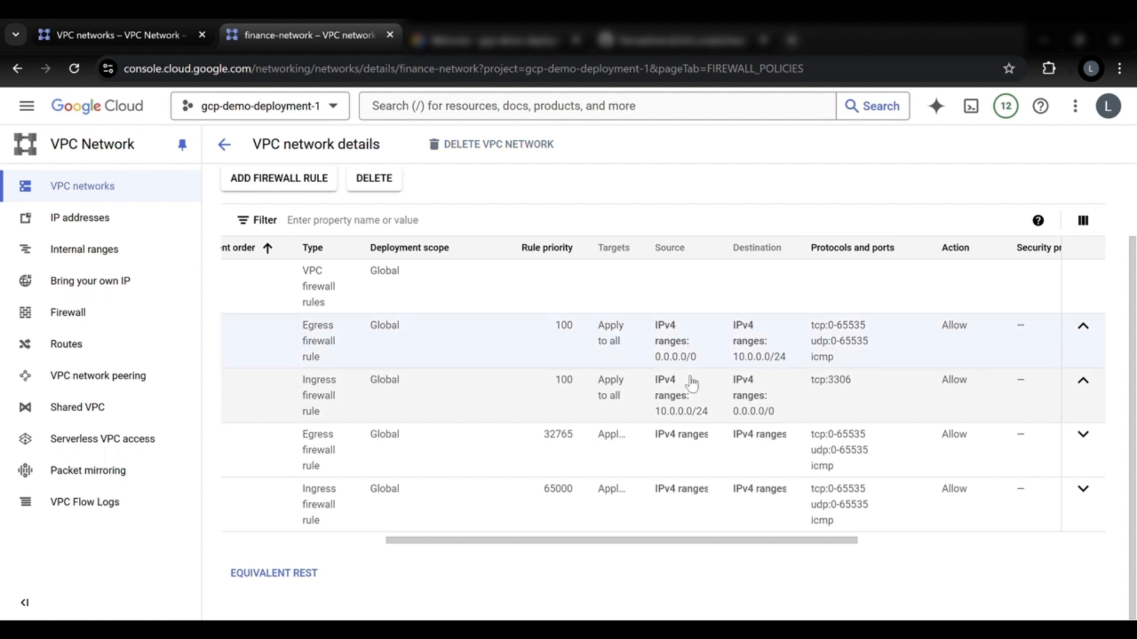
{"action": "left_click", "coordinate": [225, 144]}
{"action": "scroll", "coordinate": [508, 224], "scroll_direction": "down", "scroll_amount": 3}
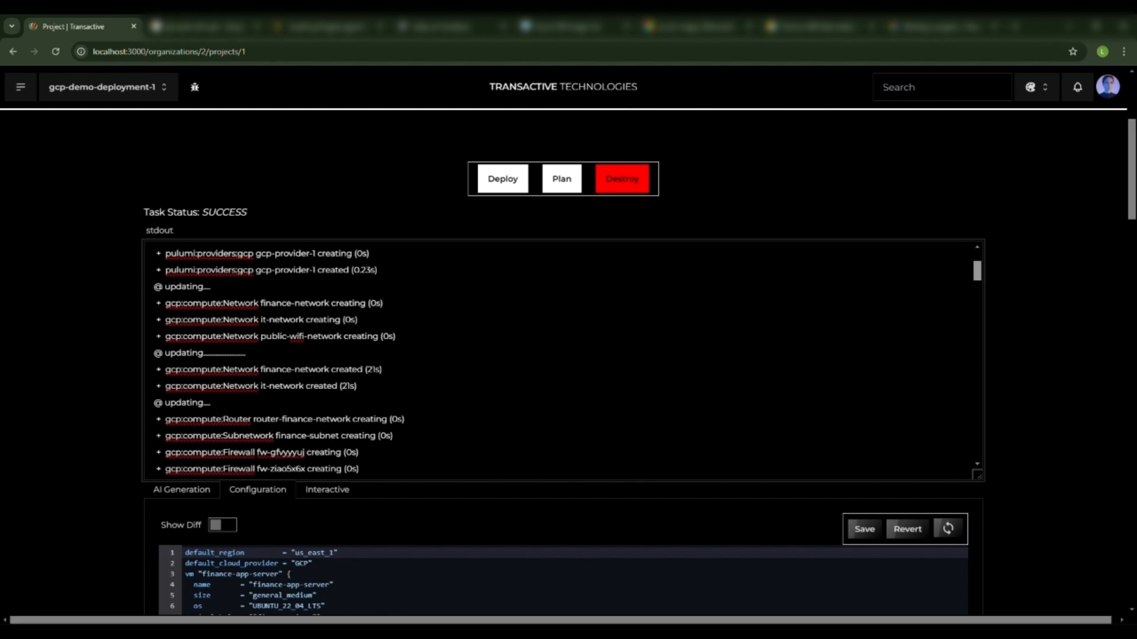
Destroy the gcp-demo-deployment-1 lab, confirming with the credentials password and verification code
{"action": "left_click", "coordinate": [643, 184]}
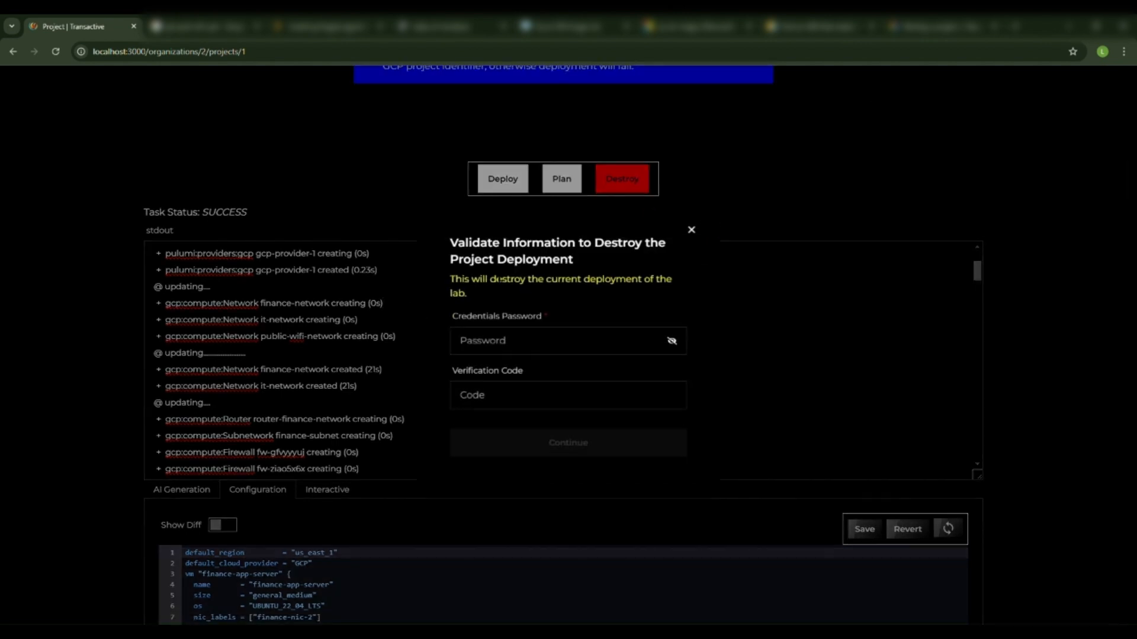
{"action": "left_click", "coordinate": [489, 336]}
{"action": "type", "text": "*************"}
{"action": "key", "text": "Tab"}
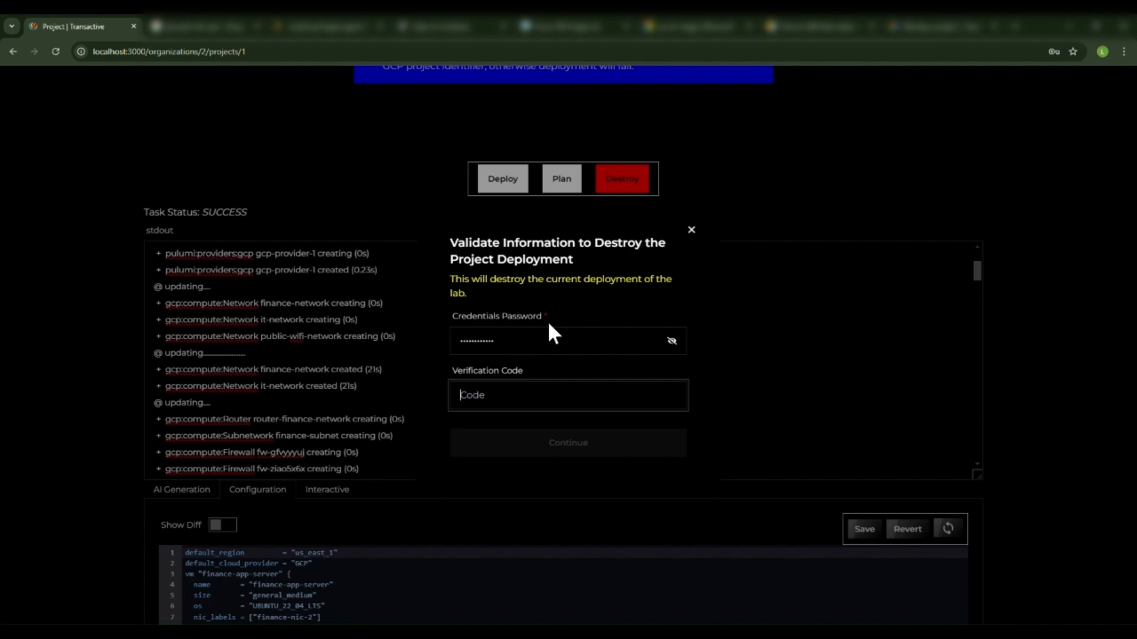
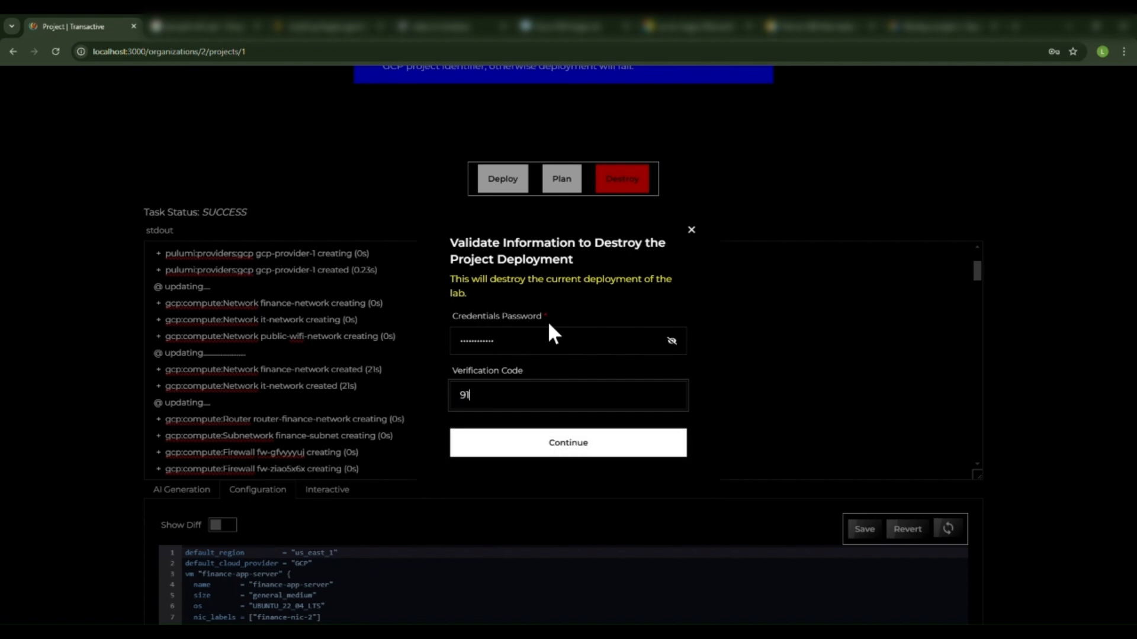
{"action": "left_click", "coordinate": [557, 446]}
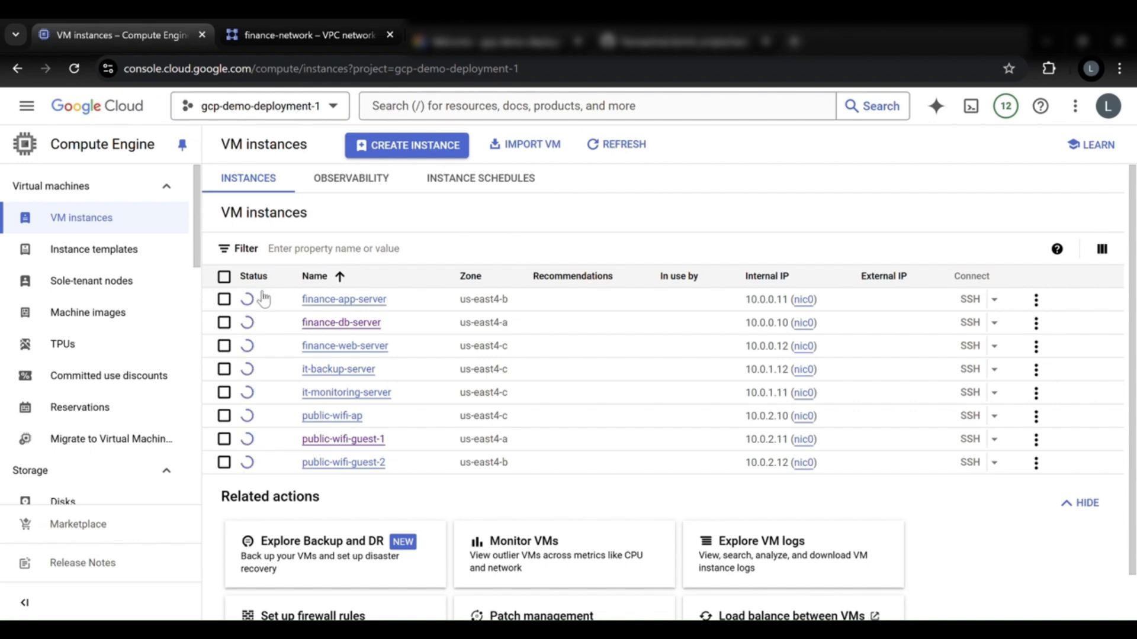
Refresh the VM instances list until all eight lab servers are gone, then return to VPC networks
{"action": "mouse_move", "coordinate": [250, 309]}
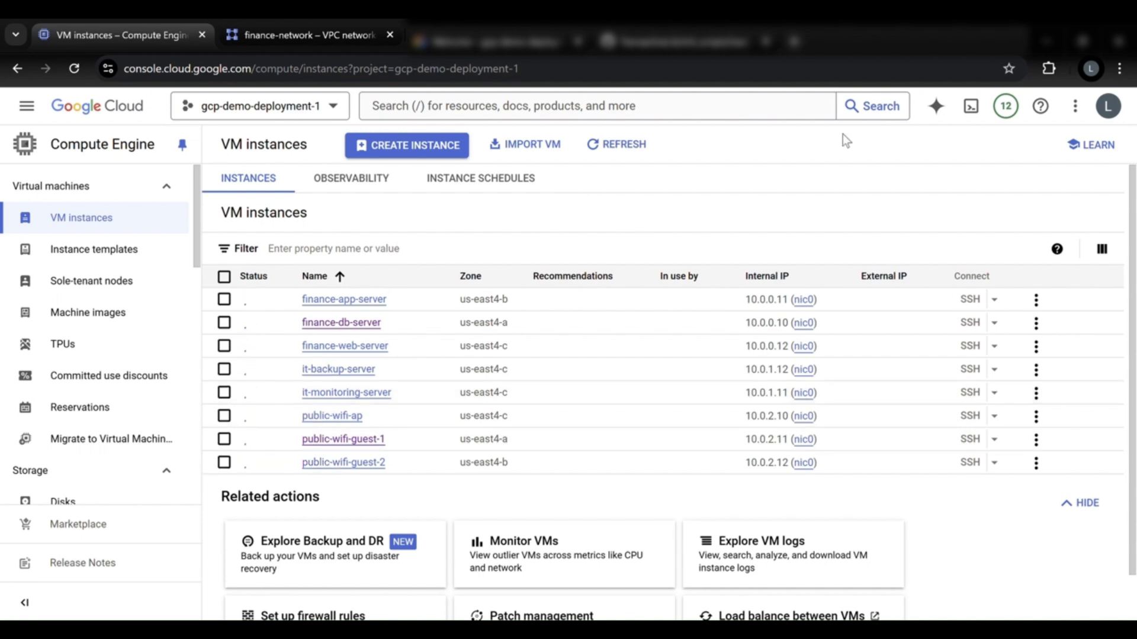
{"action": "left_click", "coordinate": [645, 149]}
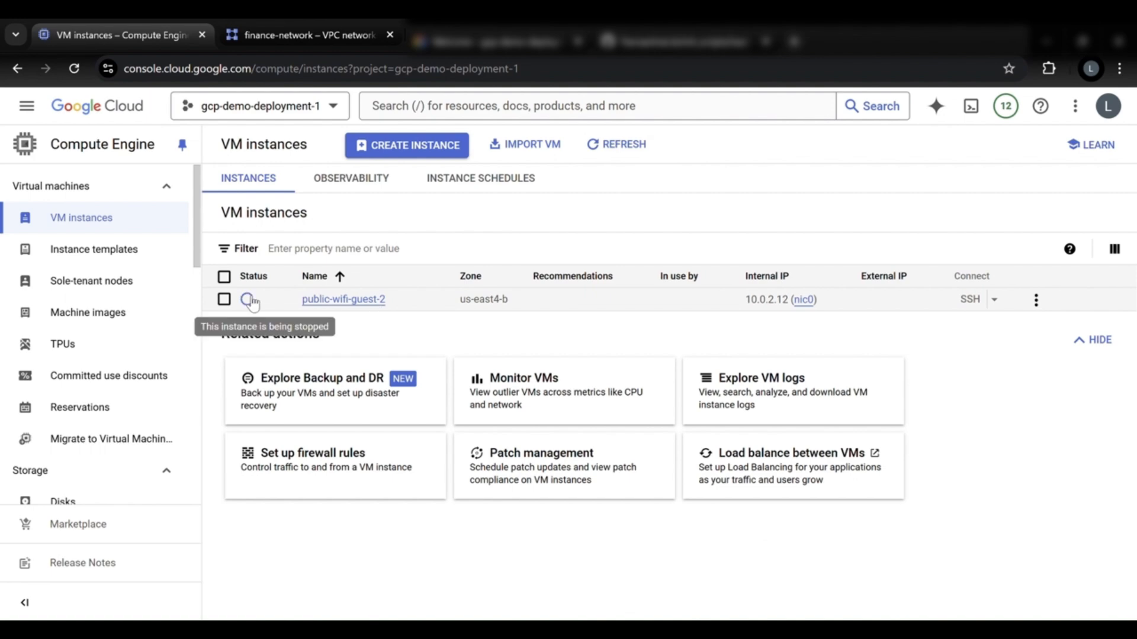
{"action": "left_click", "coordinate": [629, 145]}
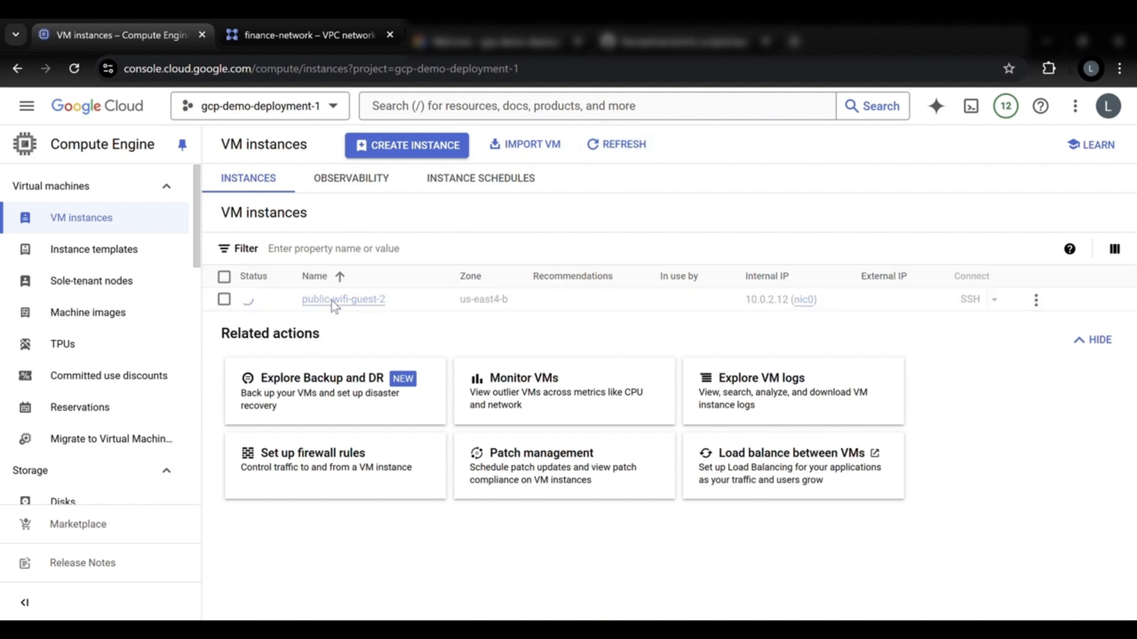
{"action": "left_click", "coordinate": [247, 37]}
Keep refreshing VPC networks until finance-network, it-network and public-wifi-network disappear, leaving only default
{"action": "left_click", "coordinate": [542, 145]}
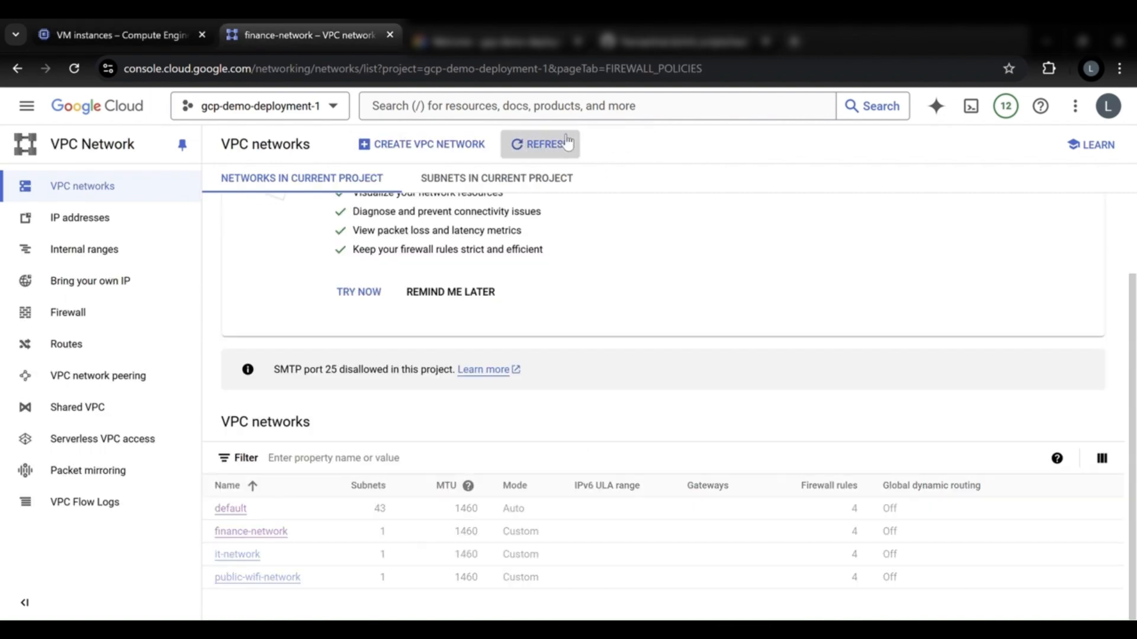
{"action": "left_click", "coordinate": [578, 147]}
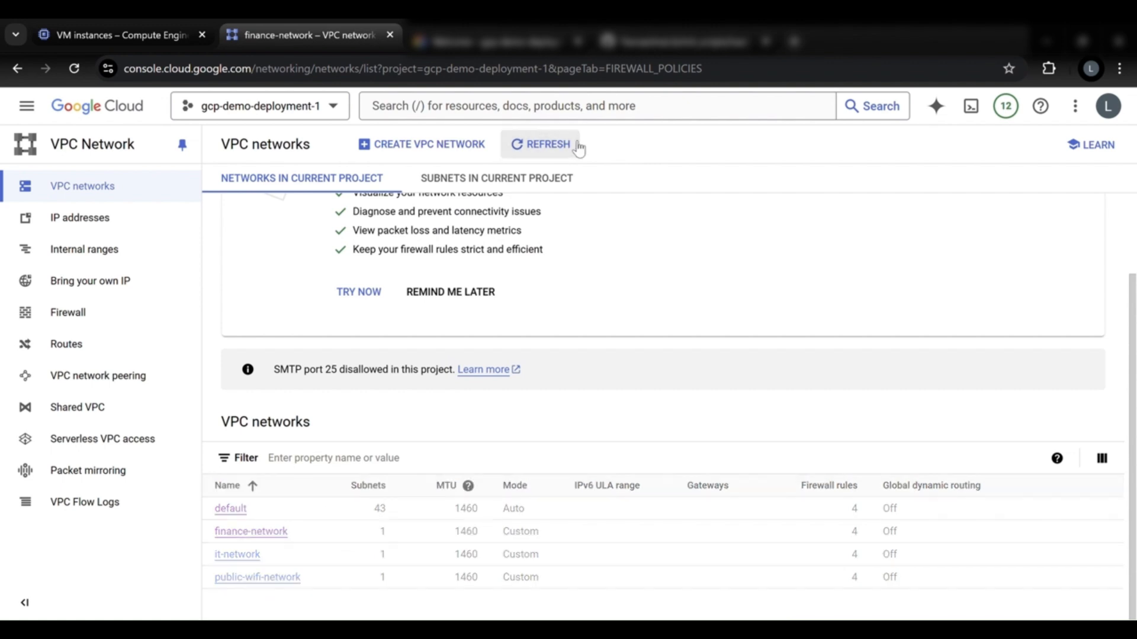
{"action": "left_click", "coordinate": [579, 149]}
{"action": "left_click", "coordinate": [543, 153]}
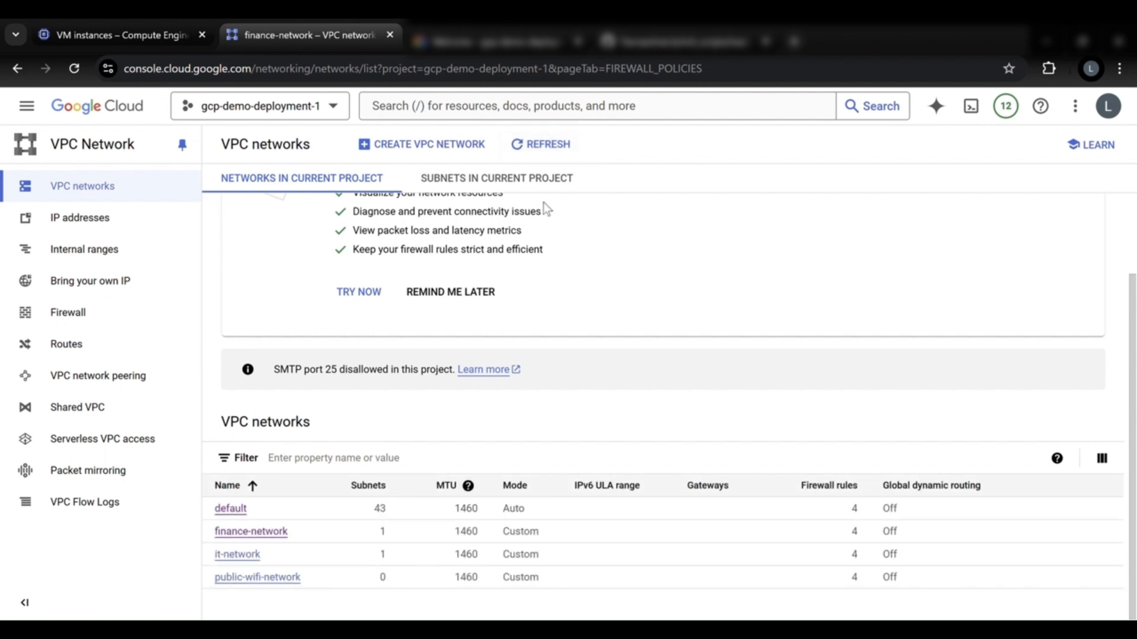
{"action": "left_click", "coordinate": [564, 158]}
{"action": "left_click", "coordinate": [548, 145]}
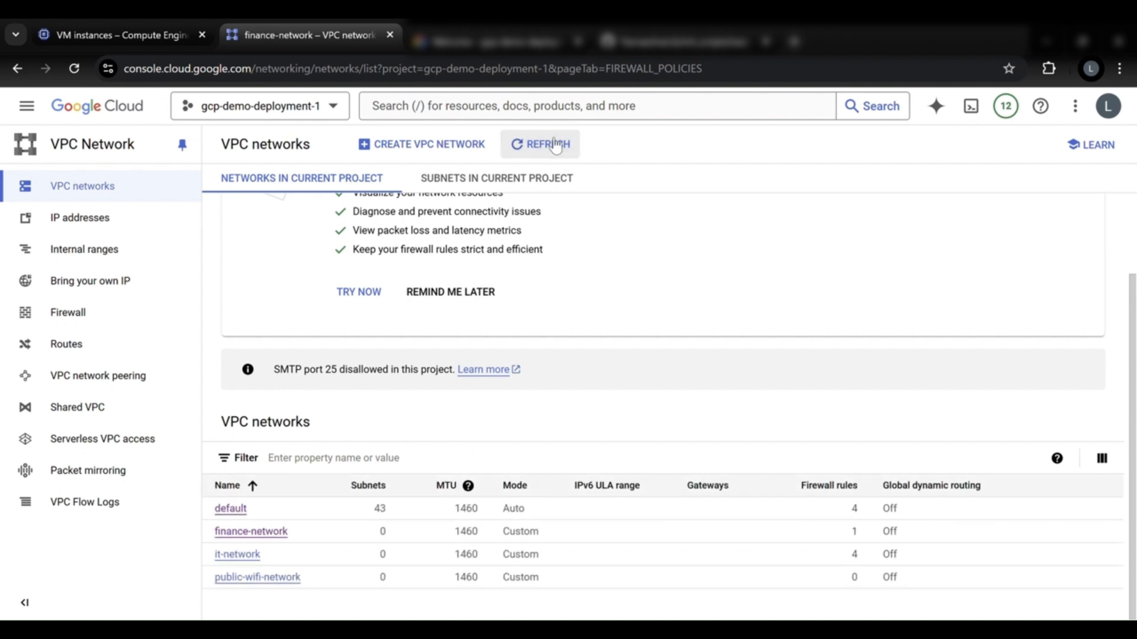
{"action": "left_click", "coordinate": [556, 146]}
{"action": "left_click", "coordinate": [555, 146]}
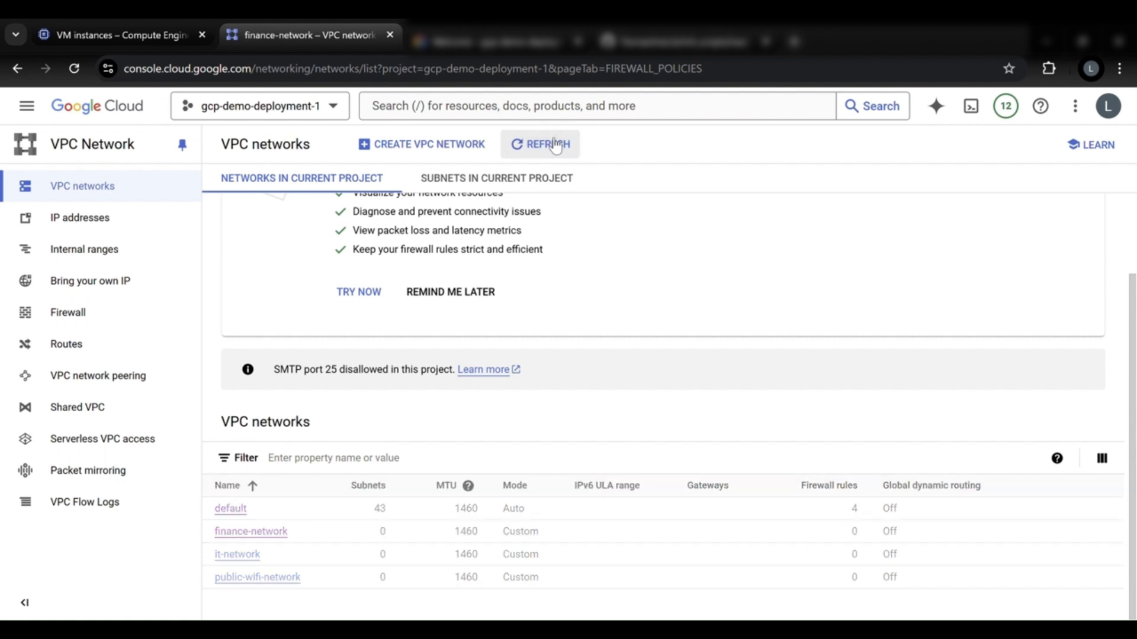
{"action": "left_click", "coordinate": [555, 146]}
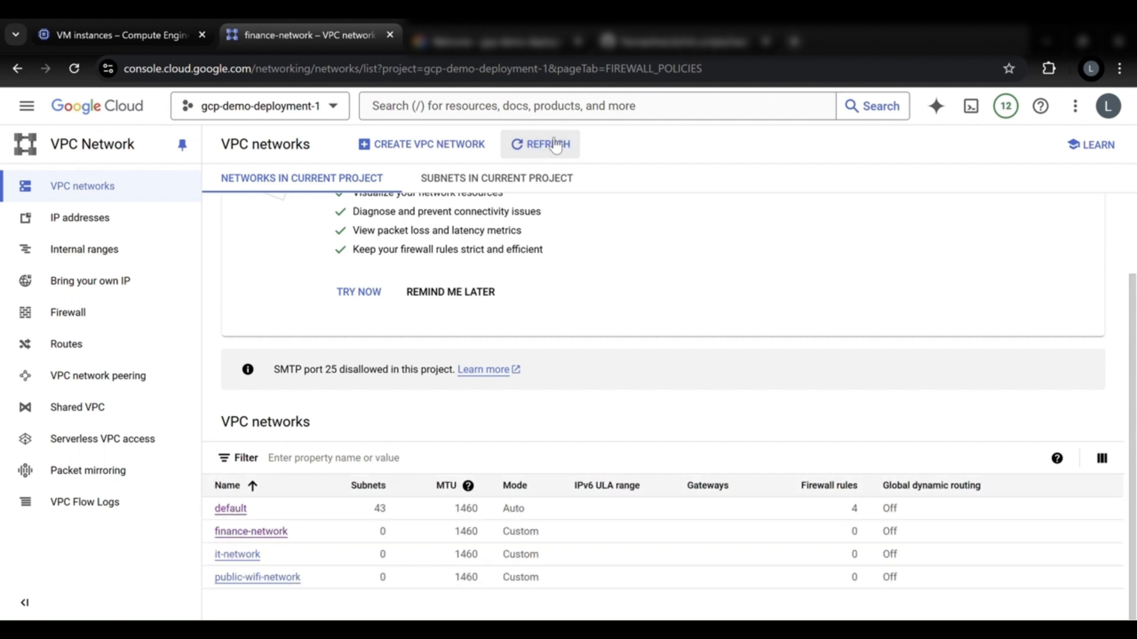
{"action": "left_click", "coordinate": [555, 146]}
{"action": "left_click", "coordinate": [555, 146]}
{"action": "left_click", "coordinate": [571, 152]}
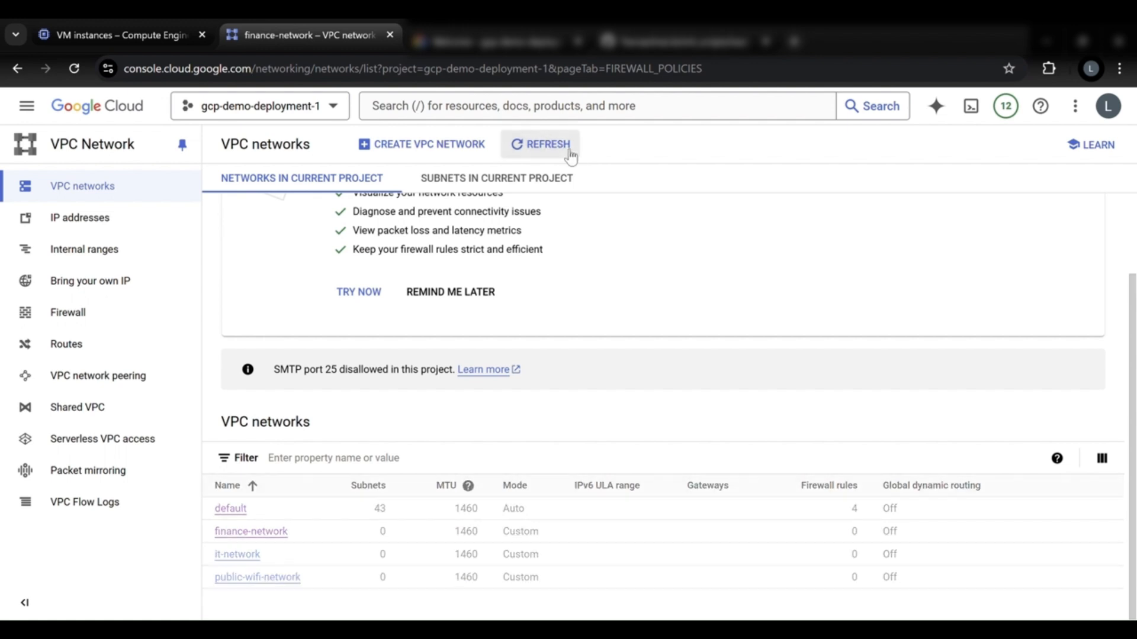
{"action": "left_click", "coordinate": [570, 151]}
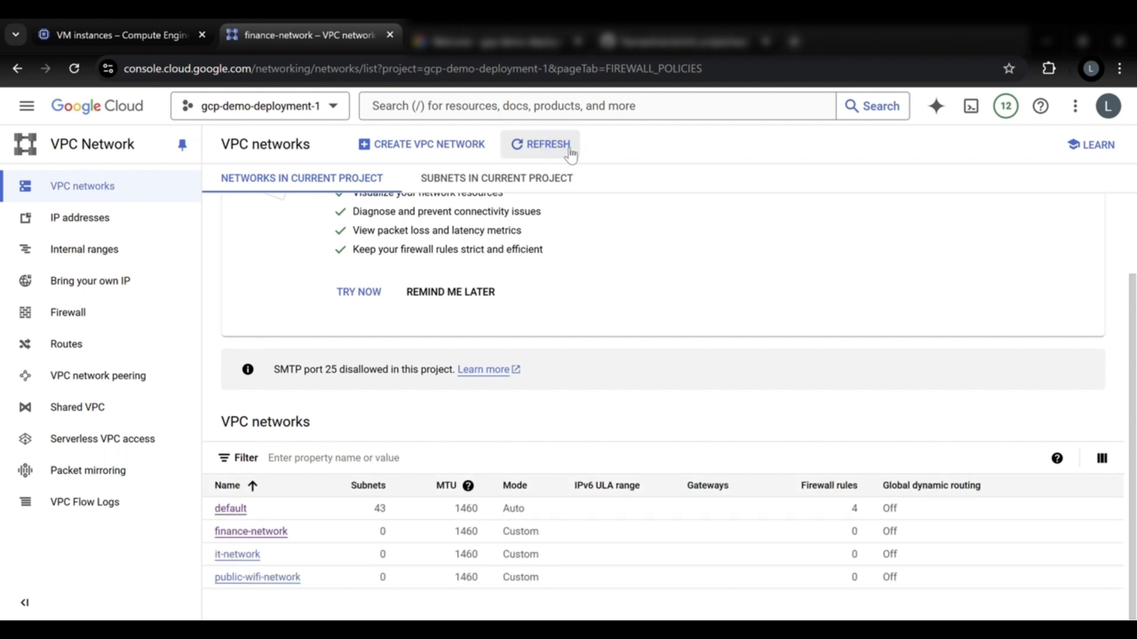
{"action": "left_click", "coordinate": [570, 153]}
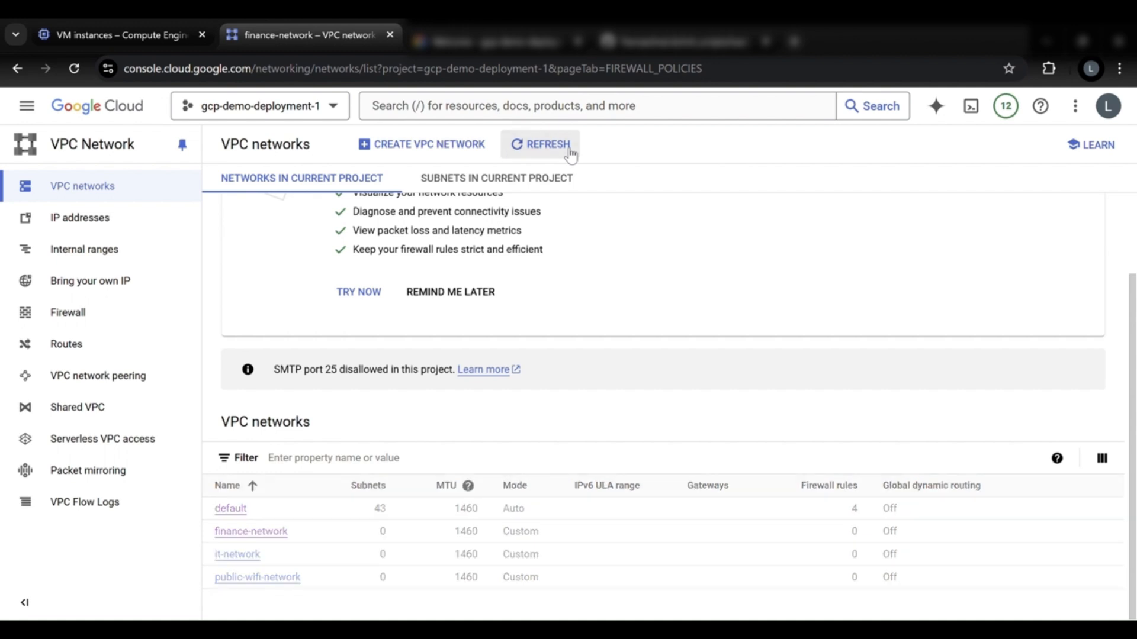
{"action": "left_click", "coordinate": [570, 153]}
{"action": "left_click", "coordinate": [564, 160]}
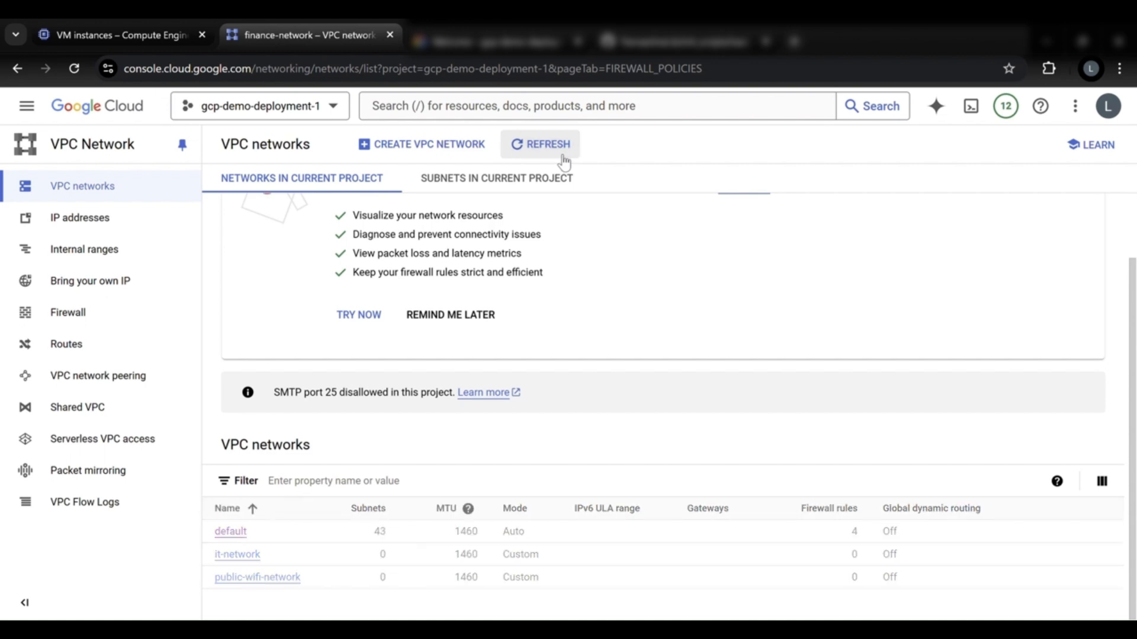
{"action": "left_click", "coordinate": [564, 157]}
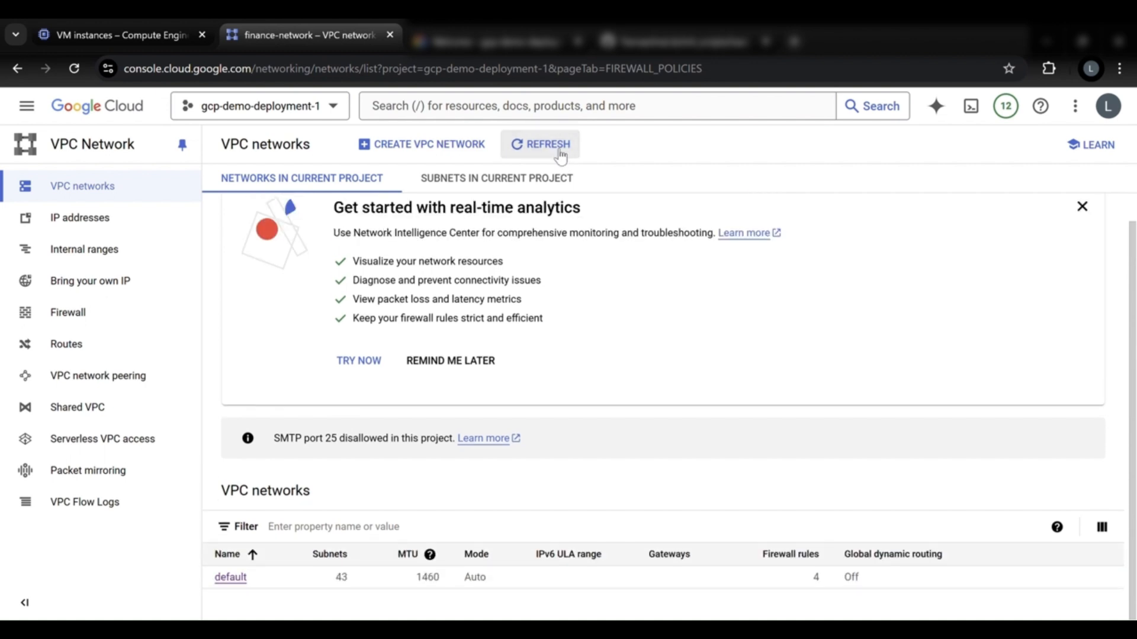